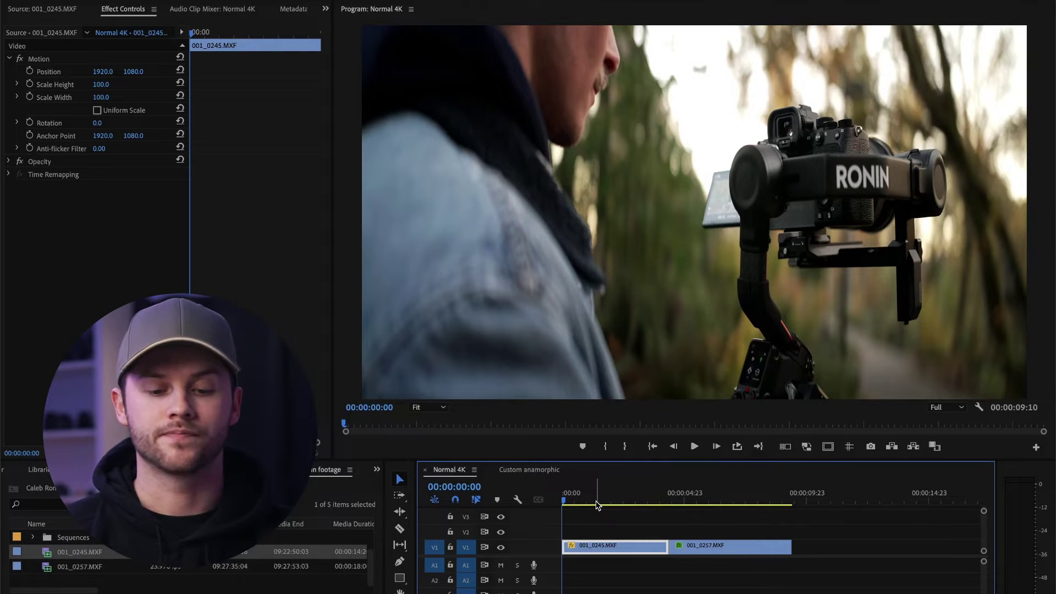
- Scrub and play through clips 001_0245 and 001_0257, then jump back to the sequence start
{"action": "mouse_move", "coordinate": [573, 501]}
{"action": "left_mouse_down"}
{"action": "mouse_move", "coordinate": [625, 501]}
{"action": "mouse_move", "coordinate": [583, 501]}
{"action": "left_mouse_up"}
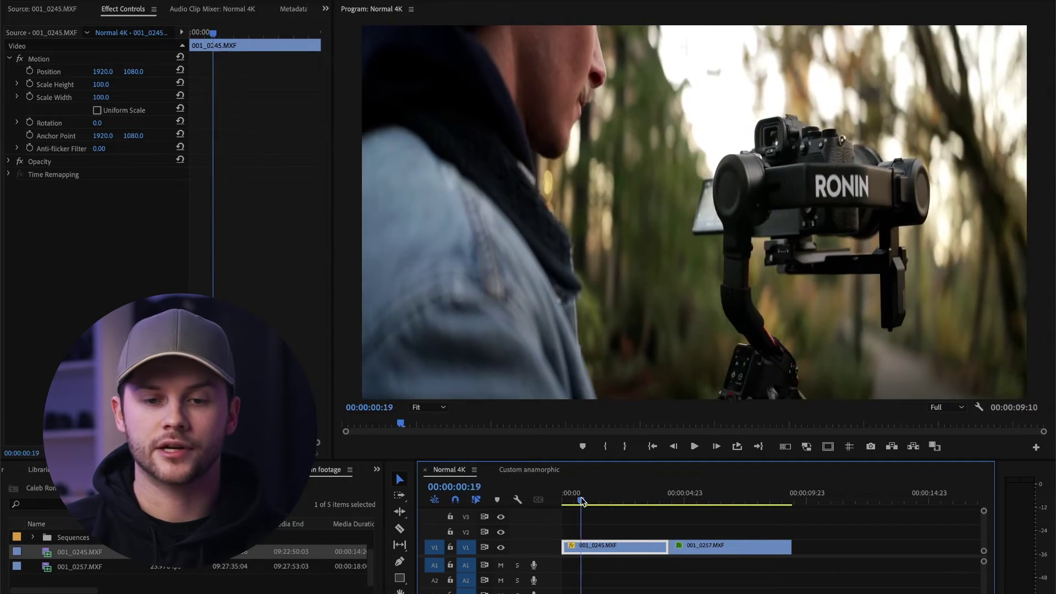
{"action": "key", "text": "space"}
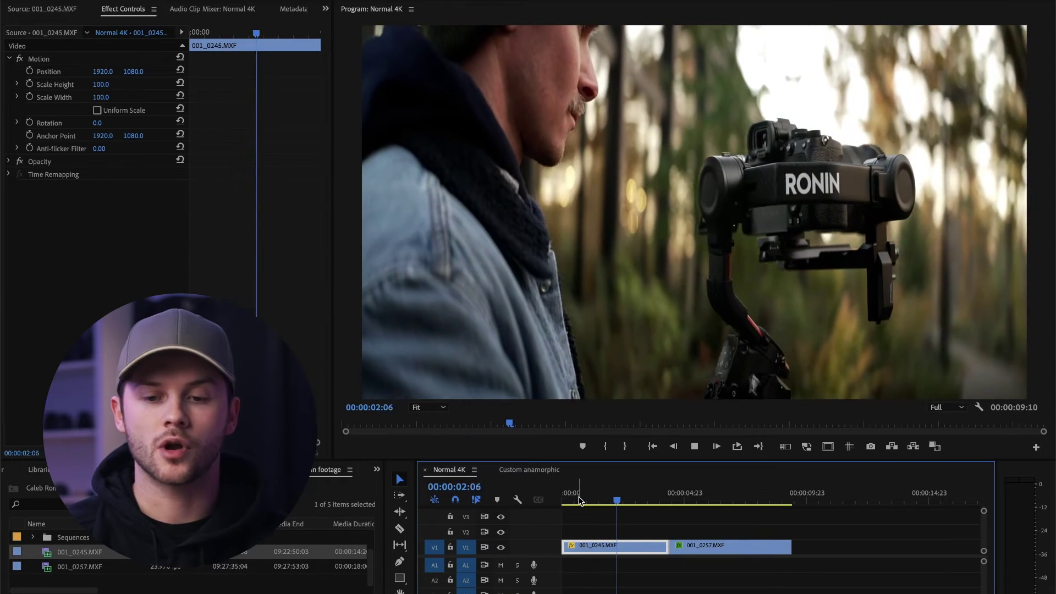
{"action": "key", "text": "space"}
{"action": "left_click_drag", "start_coordinate": [578, 501], "coordinate": [686, 515]}
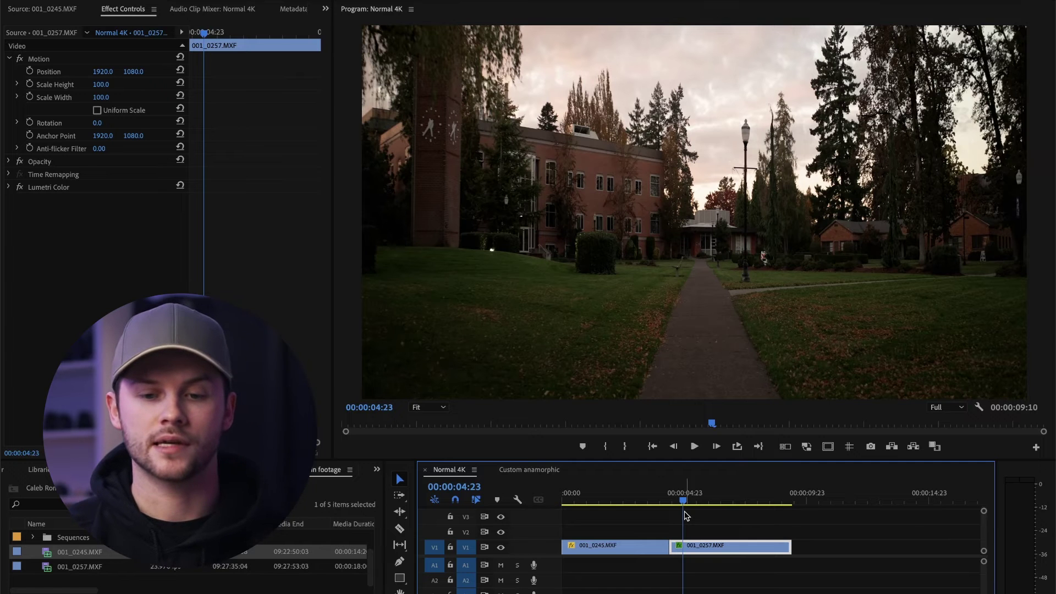
{"action": "left_click_drag", "start_coordinate": [685, 515], "coordinate": [755, 501]}
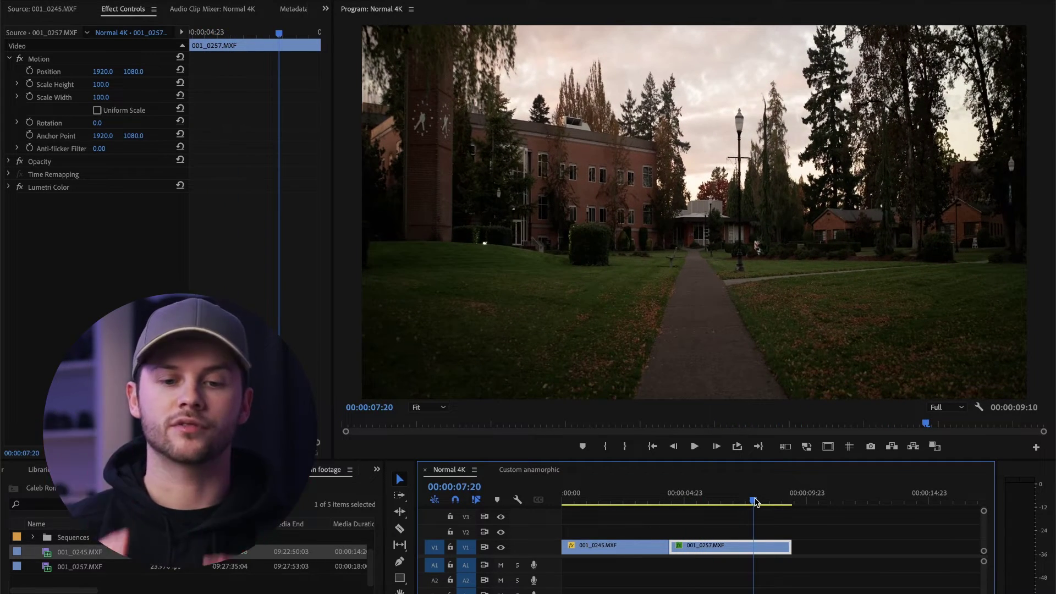
{"action": "key", "text": "Home"}
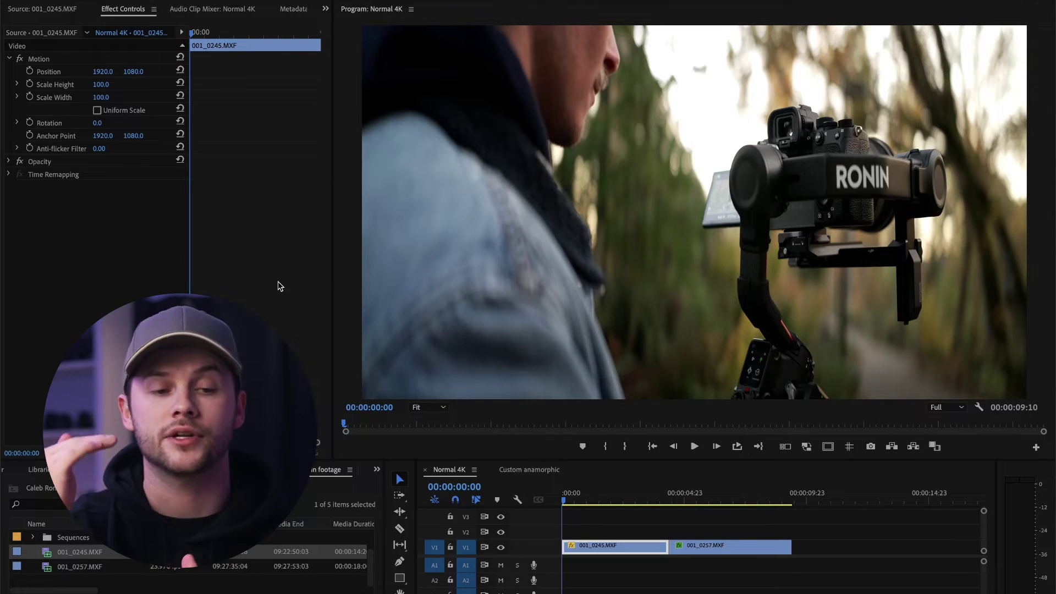
- Calculate 100 ÷ 1.6 = 62.5 in Calculator, then close it
{"action": "left_click", "coordinate": [858, 582]}
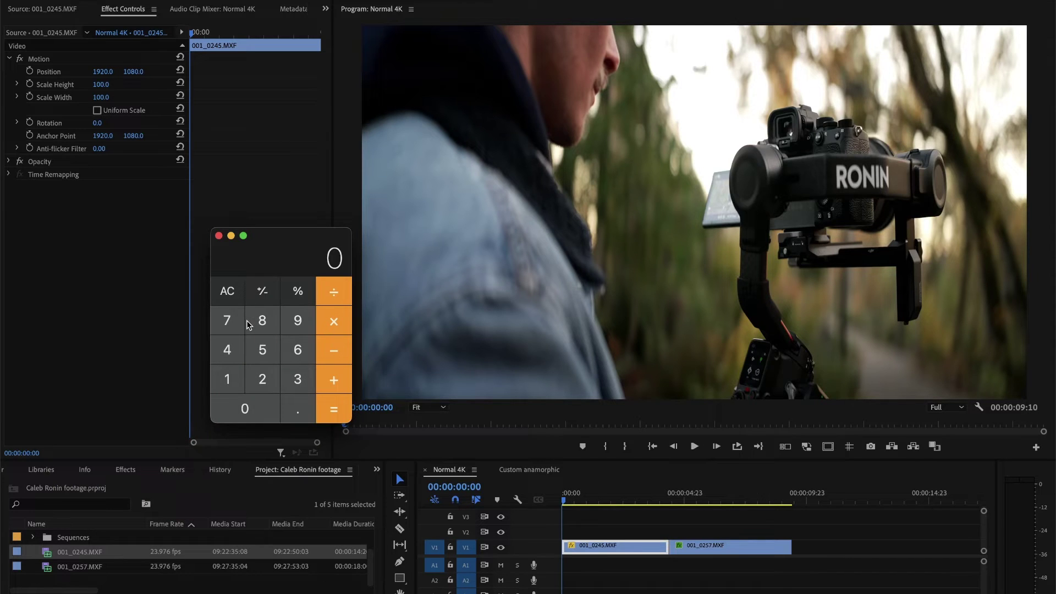
{"action": "left_click", "coordinate": [228, 383]}
{"action": "left_click", "coordinate": [245, 408]}
{"action": "left_click", "coordinate": [246, 409]}
{"action": "left_click", "coordinate": [336, 296]}
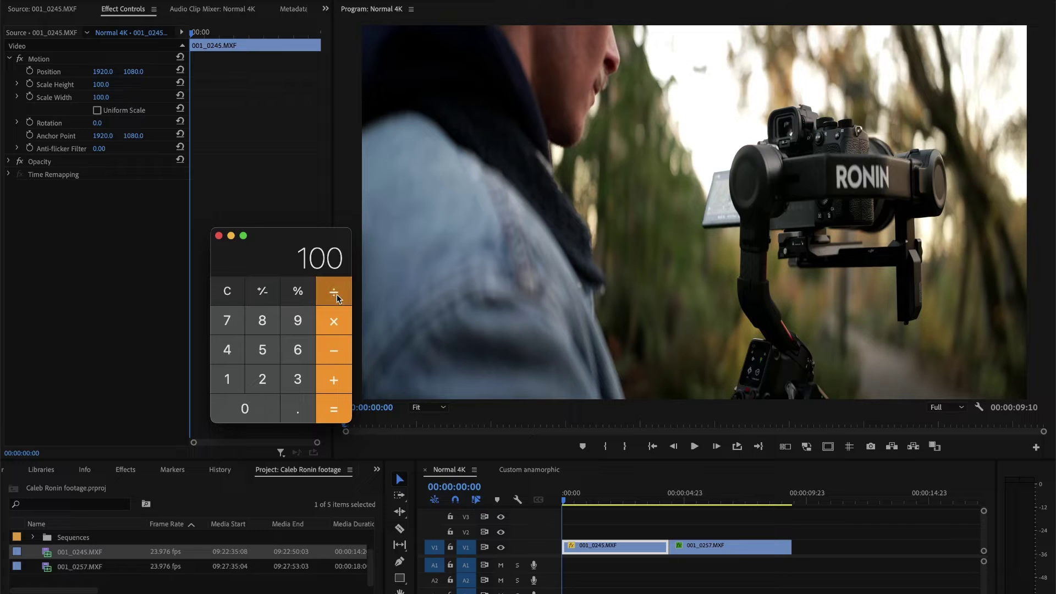
{"action": "left_click", "coordinate": [225, 382]}
{"action": "left_click", "coordinate": [298, 409]}
{"action": "left_click", "coordinate": [295, 360]}
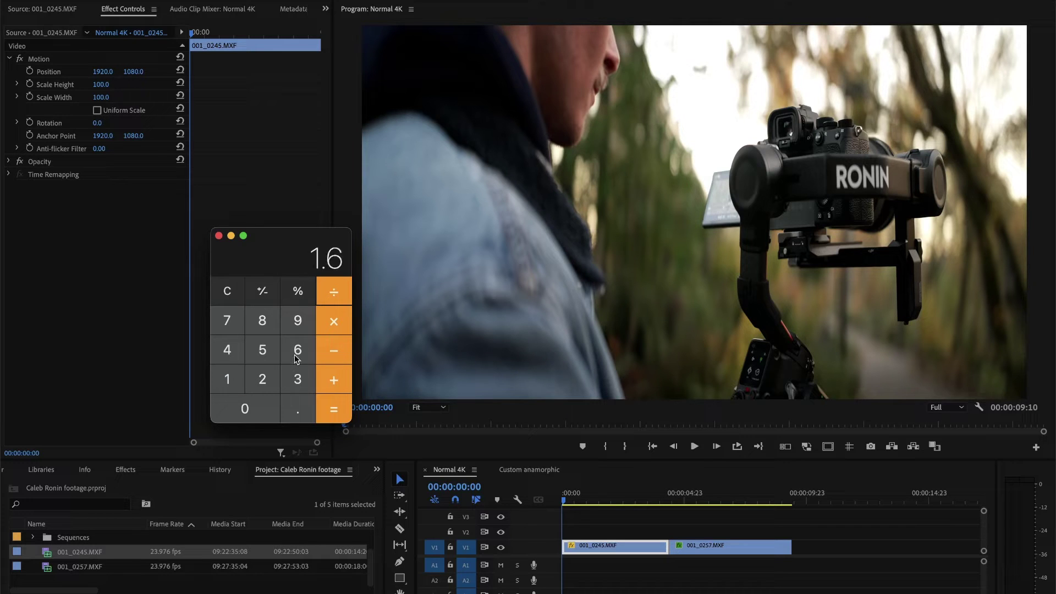
{"action": "left_click", "coordinate": [342, 406]}
{"action": "left_click", "coordinate": [218, 235]}
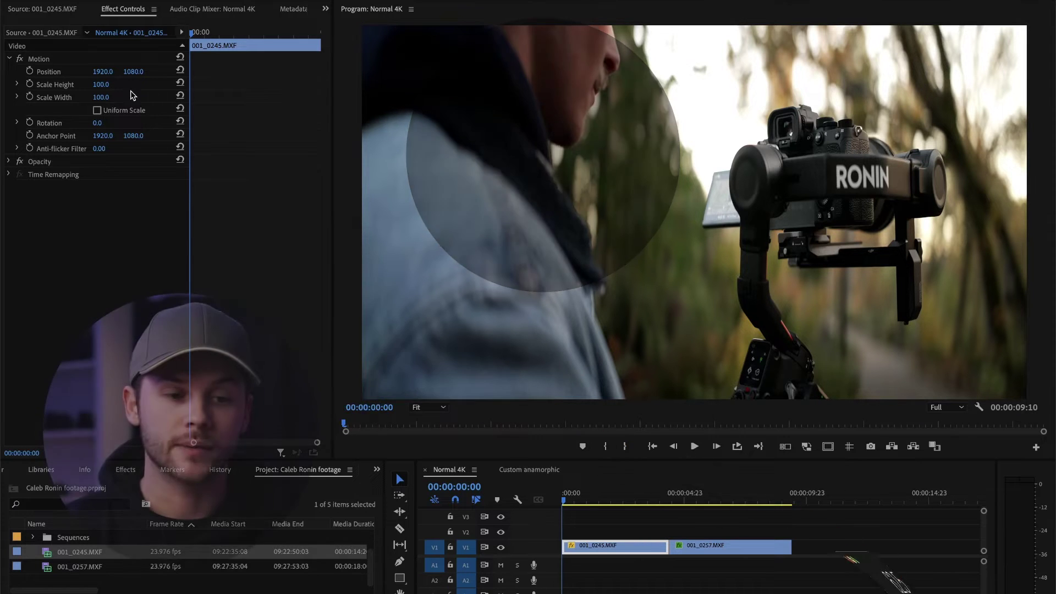
- With Uniform Scale off, set clip 001_0245's Scale Height to 62.5 and scrub to review the letterbox
{"action": "left_click", "coordinate": [97, 111]}
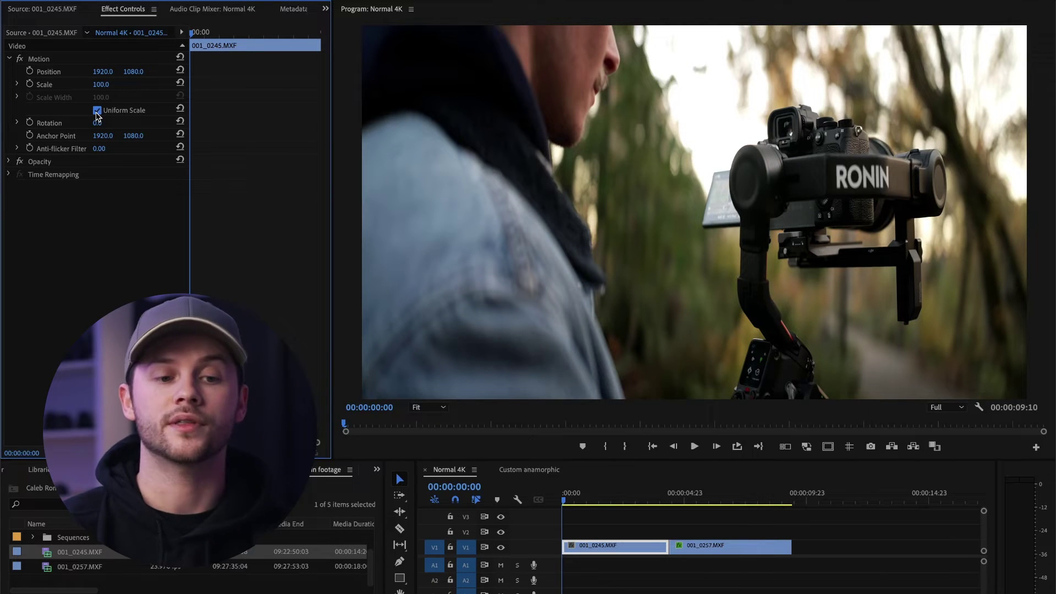
{"action": "left_click", "coordinate": [97, 112]}
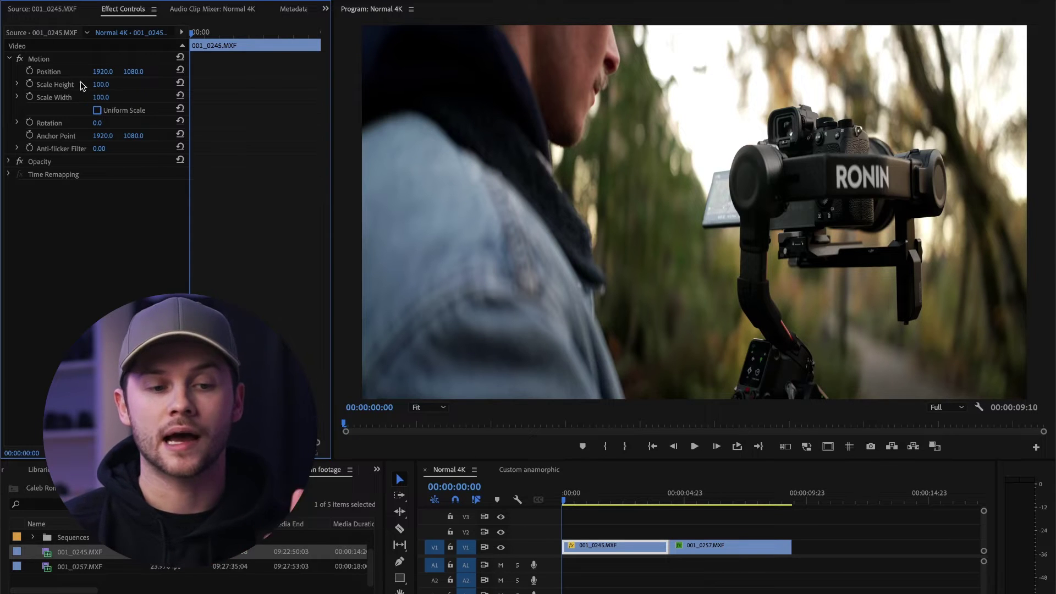
{"action": "left_click", "coordinate": [109, 85]}
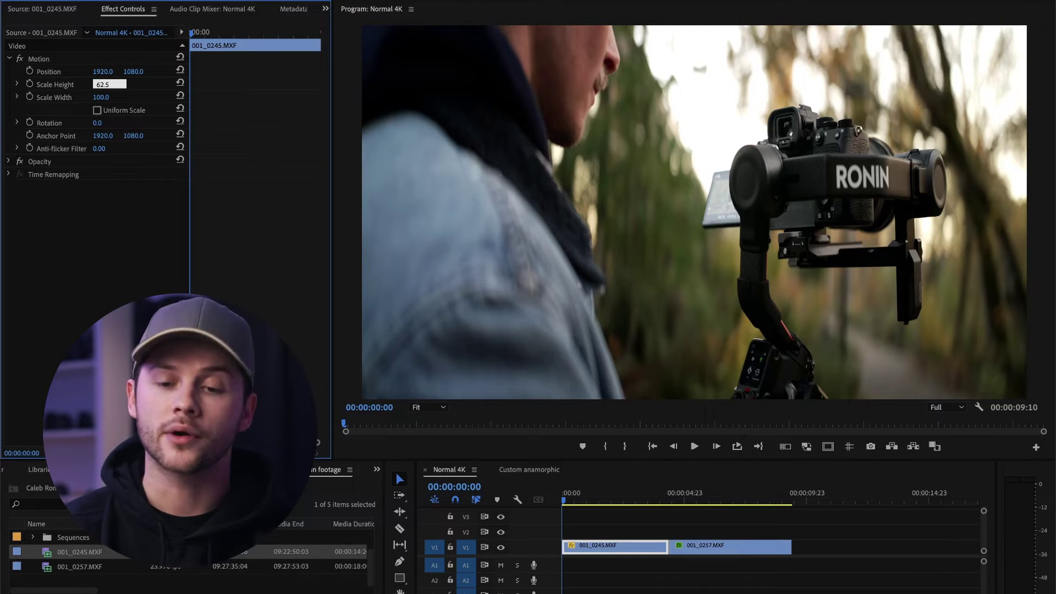
{"action": "key", "text": "Return"}
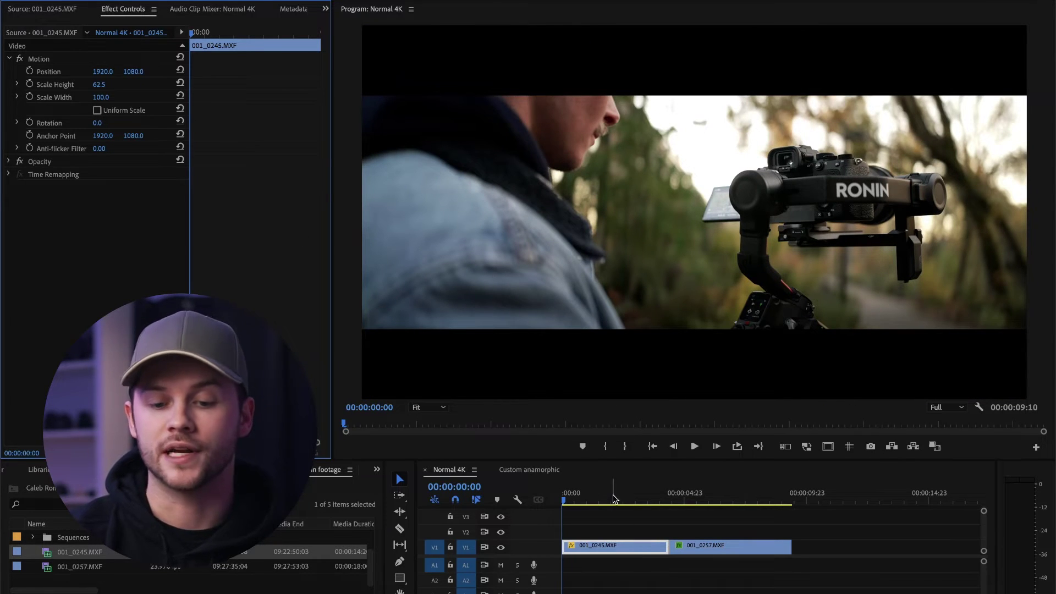
{"action": "left_click_drag", "start_coordinate": [613, 493], "coordinate": [633, 483]}
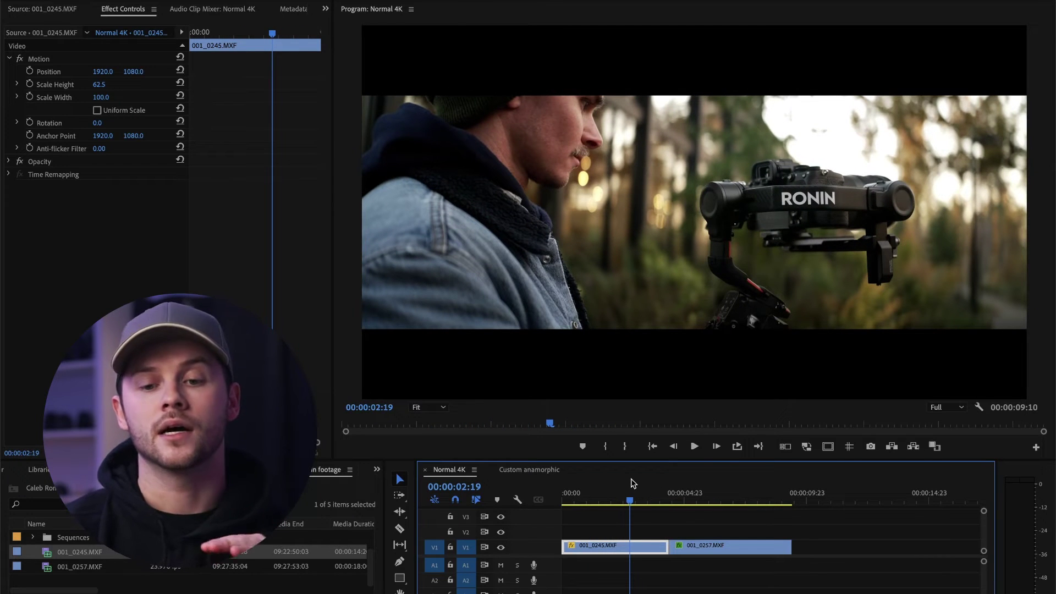
{"action": "left_click_drag", "start_coordinate": [632, 483], "coordinate": [605, 493]}
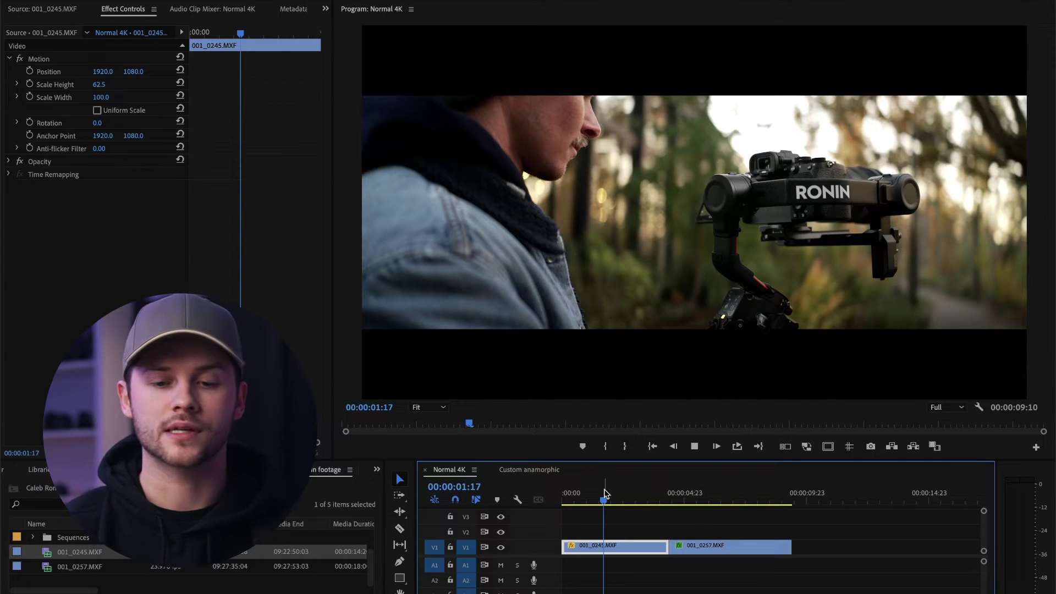
- Select clip 001_0257, set its Scale Height to 62.5, and scrub to review it
{"action": "left_click", "coordinate": [667, 502]}
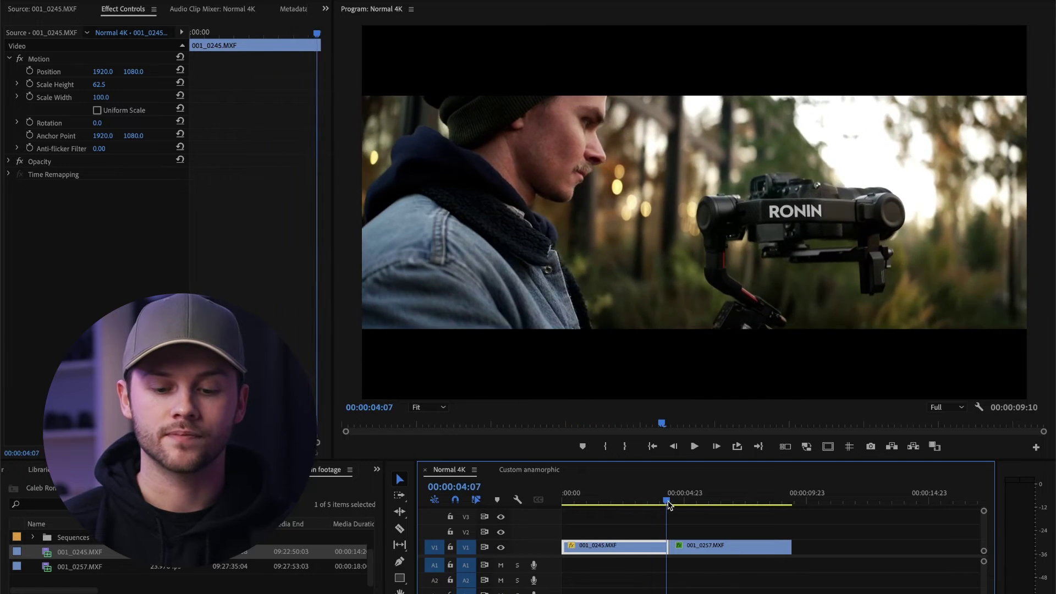
{"action": "left_click_drag", "start_coordinate": [669, 505], "coordinate": [687, 501]}
{"action": "left_click", "coordinate": [101, 84]}
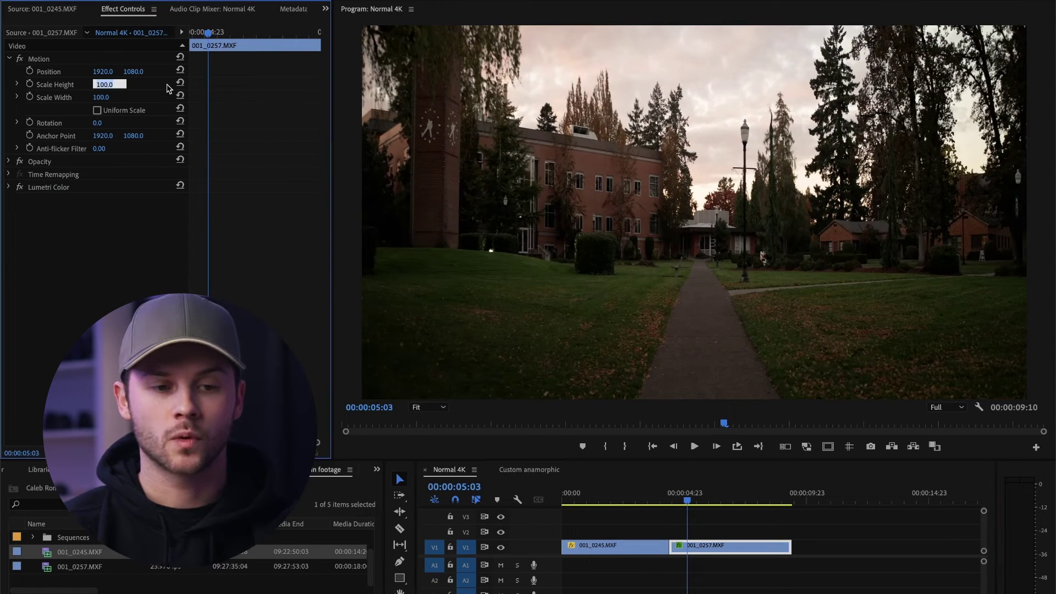
{"action": "type", "text": "62.5"}
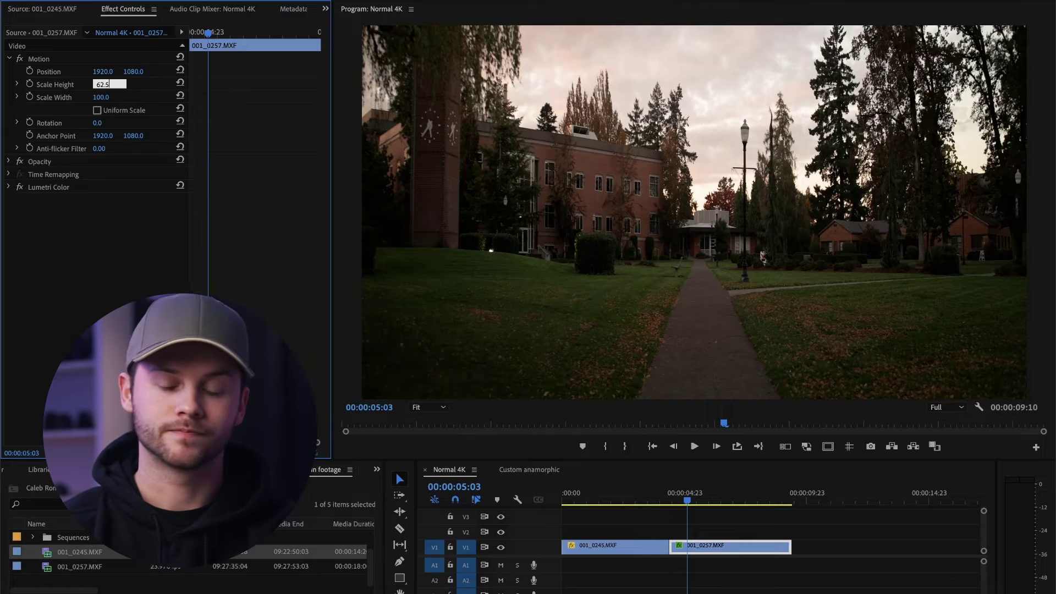
{"action": "key", "text": "Return"}
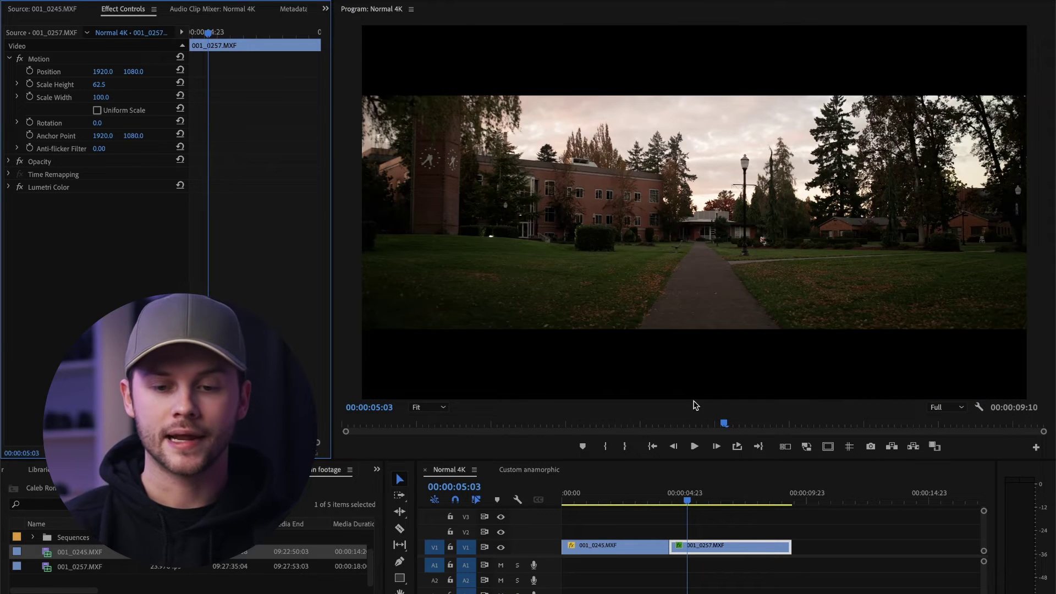
{"action": "mouse_move", "coordinate": [688, 484]}
{"action": "left_mouse_down"}
{"action": "mouse_move", "coordinate": [723, 484]}
{"action": "mouse_move", "coordinate": [709, 487]}
{"action": "left_mouse_up"}
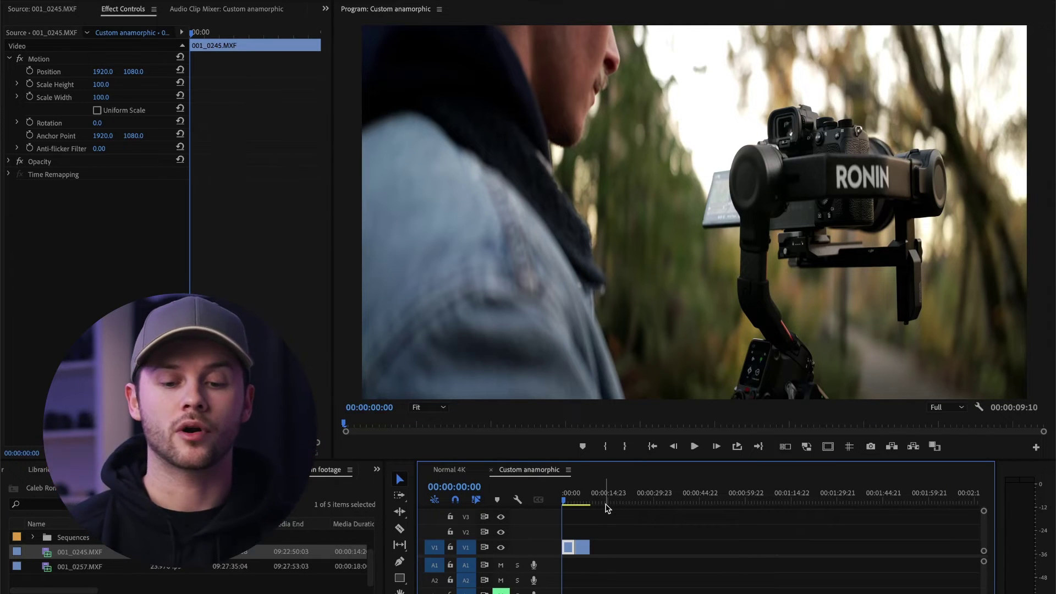
- Deselect the clip and open Sequence Settings for Custom anamorphic, showing the 3840 × 2160 frame size
{"action": "key", "text": "ctrl+shift+a"}
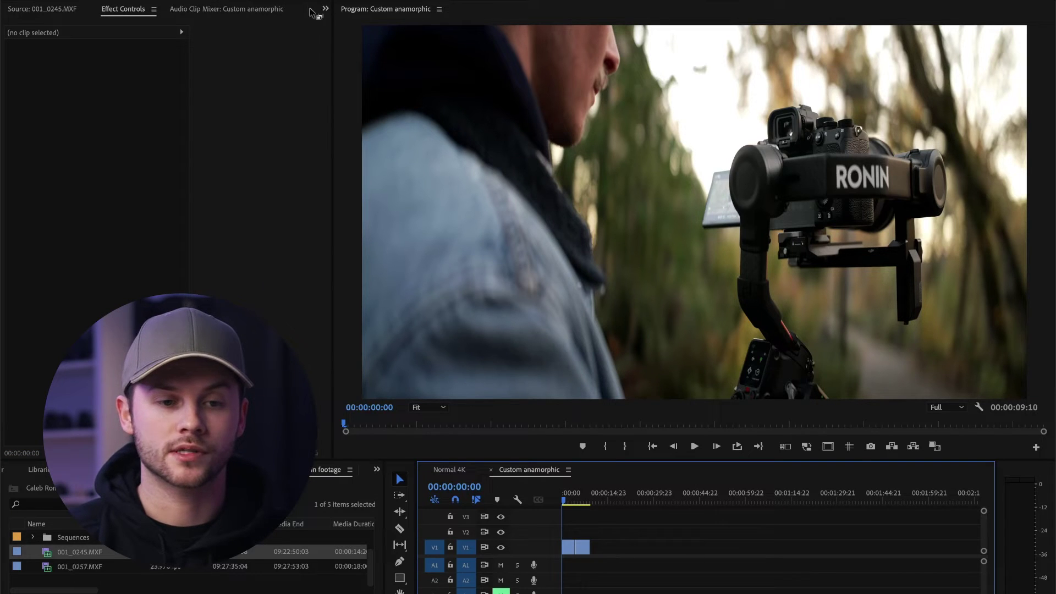
{"action": "left_click", "coordinate": [214, 2]}
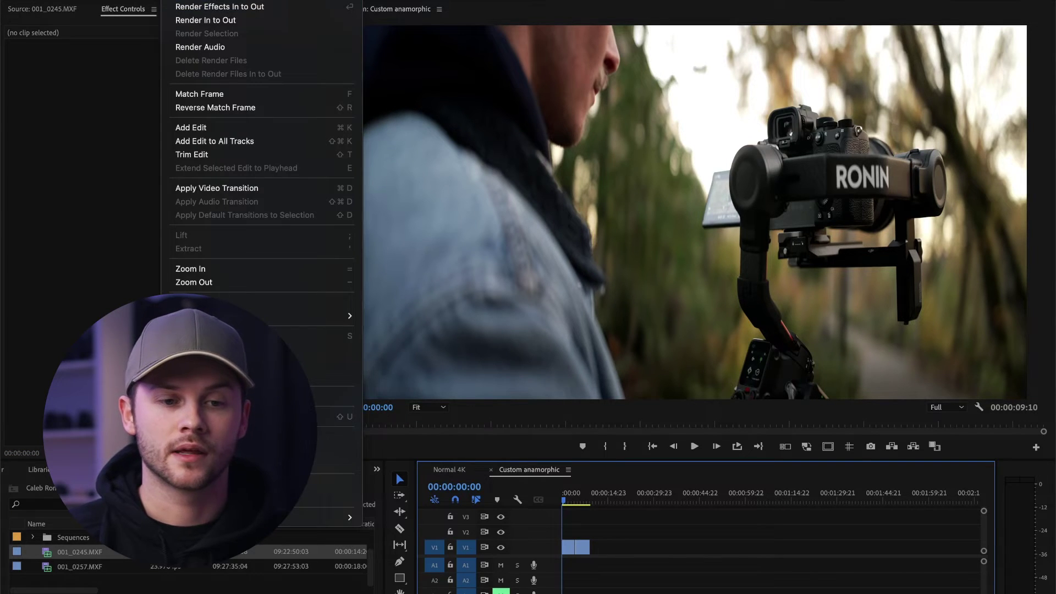
{"action": "left_click", "coordinate": [214, 1]}
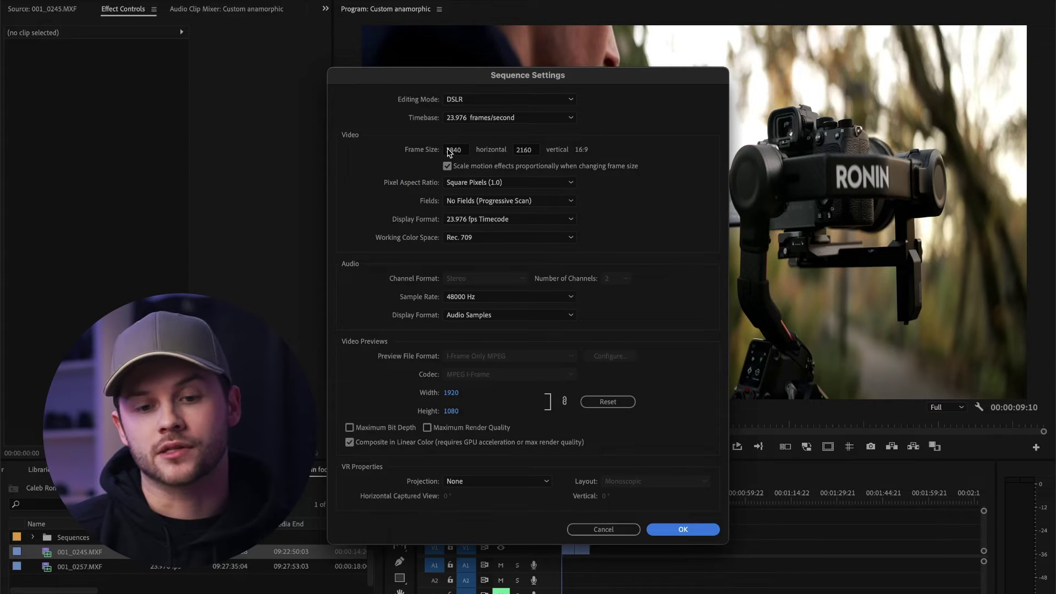
{"action": "left_click", "coordinate": [448, 150]}
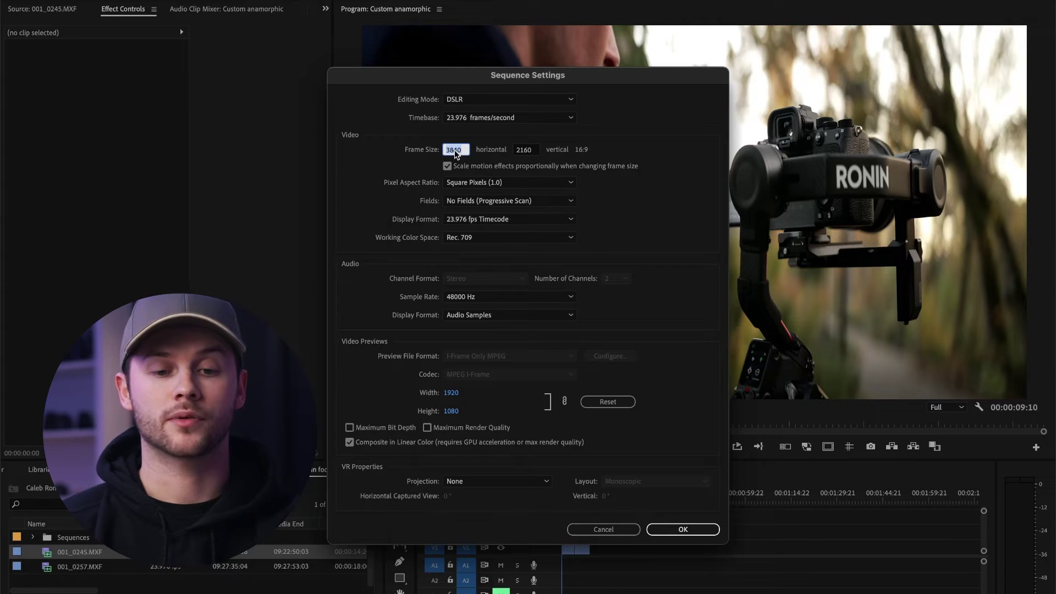
{"action": "left_click", "coordinate": [625, 214]}
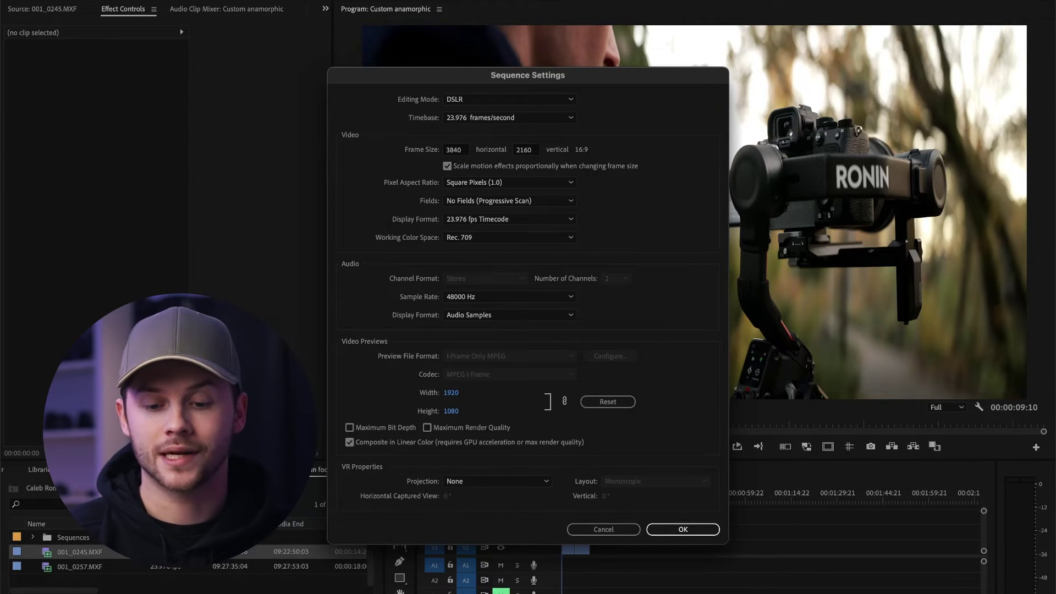
{"action": "left_click", "coordinate": [973, 584]}
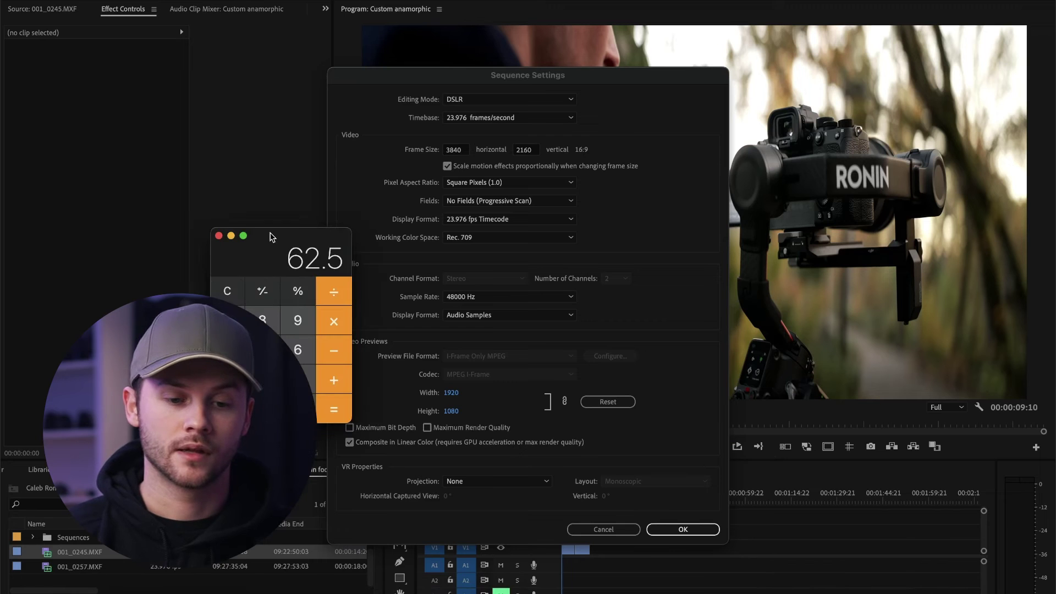
- Calculate 3840 × 1.6 = 6144 in Calculator
{"action": "left_click_drag", "start_coordinate": [272, 237], "coordinate": [230, 236]}
{"action": "left_click", "coordinate": [186, 290]}
{"action": "type", "text": "3840"}
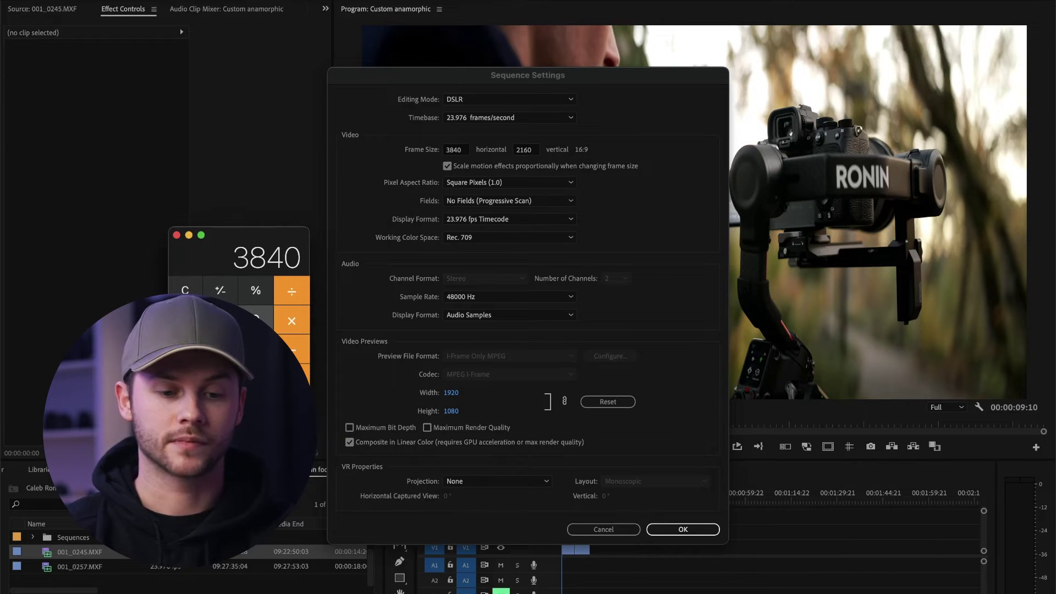
{"action": "left_click", "coordinate": [284, 321]}
{"action": "type", "text": "1.6"}
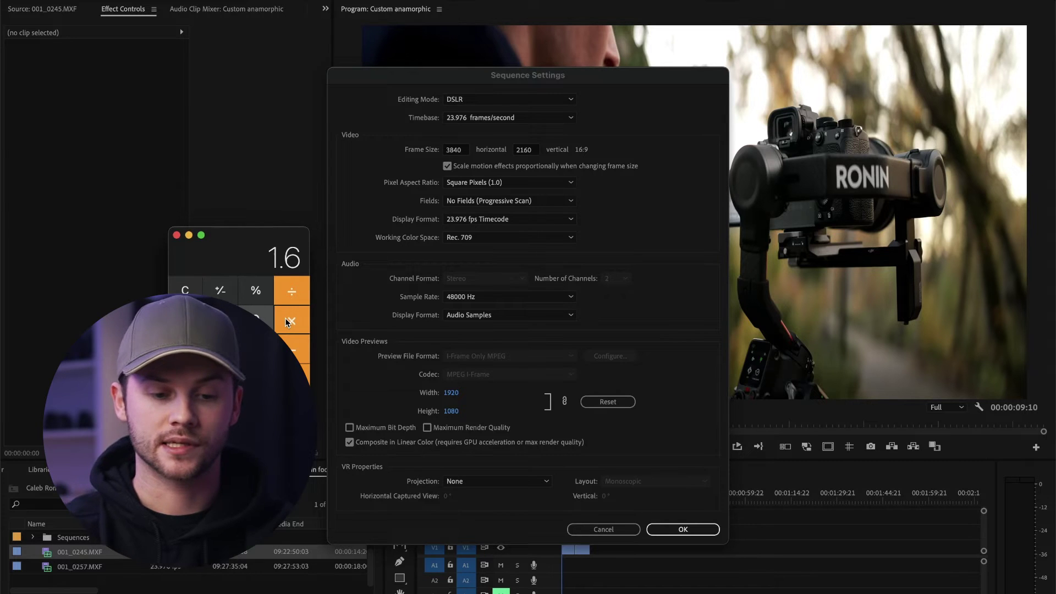
{"action": "key", "text": "Return"}
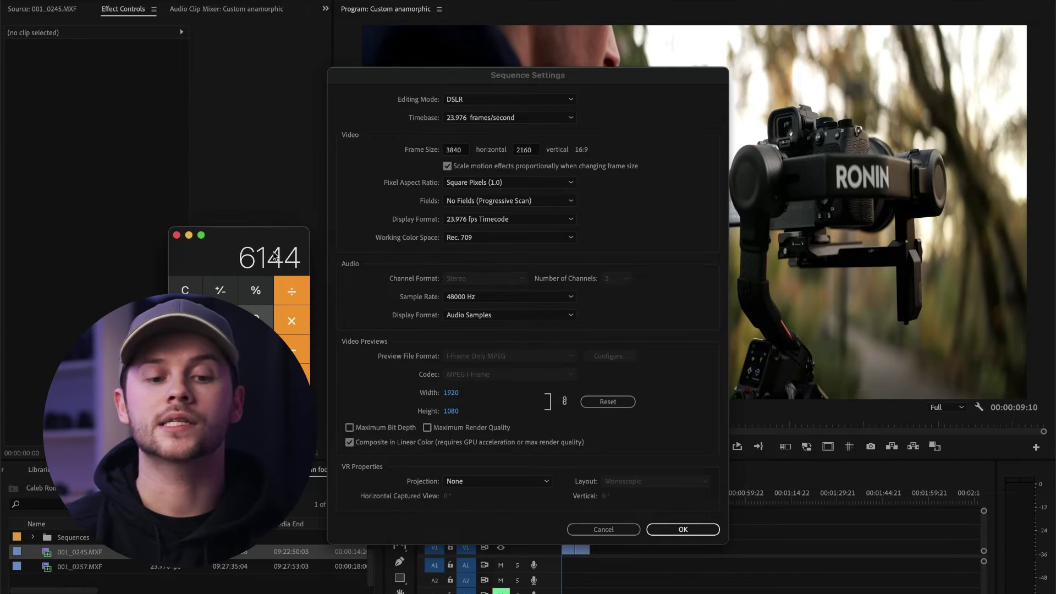
- Enter 6144 as the frame width and confirm the Sequence Settings
{"action": "left_click", "coordinate": [459, 150]}
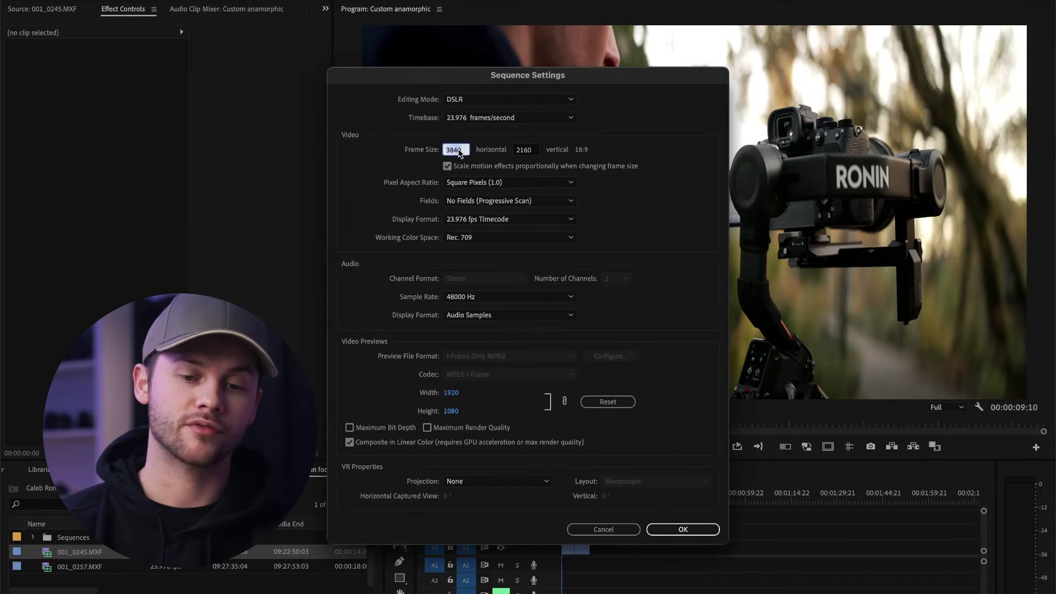
{"action": "type", "text": "6144"}
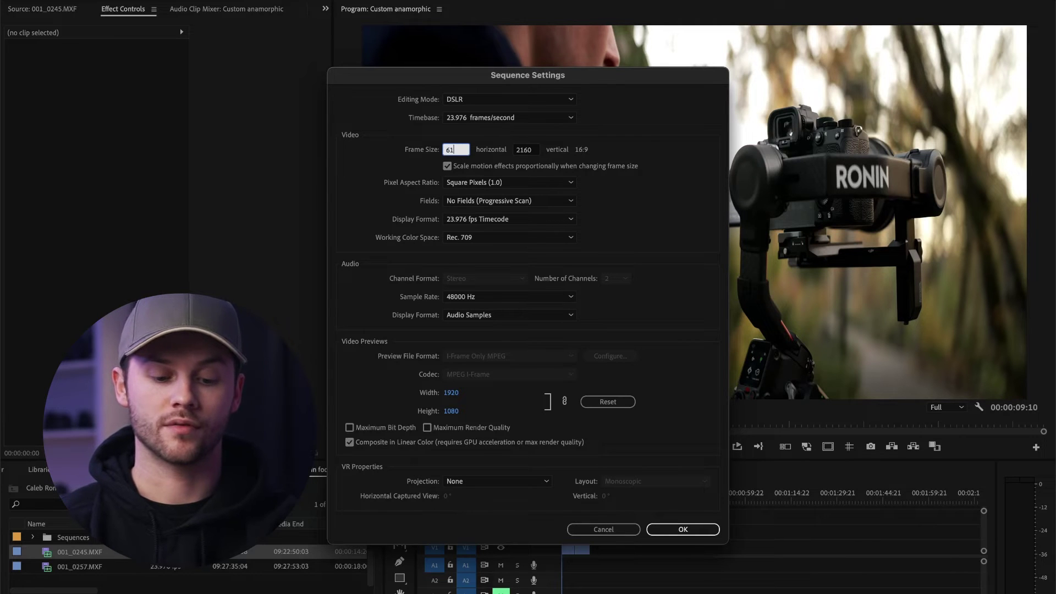
{"action": "left_click", "coordinate": [680, 536]}
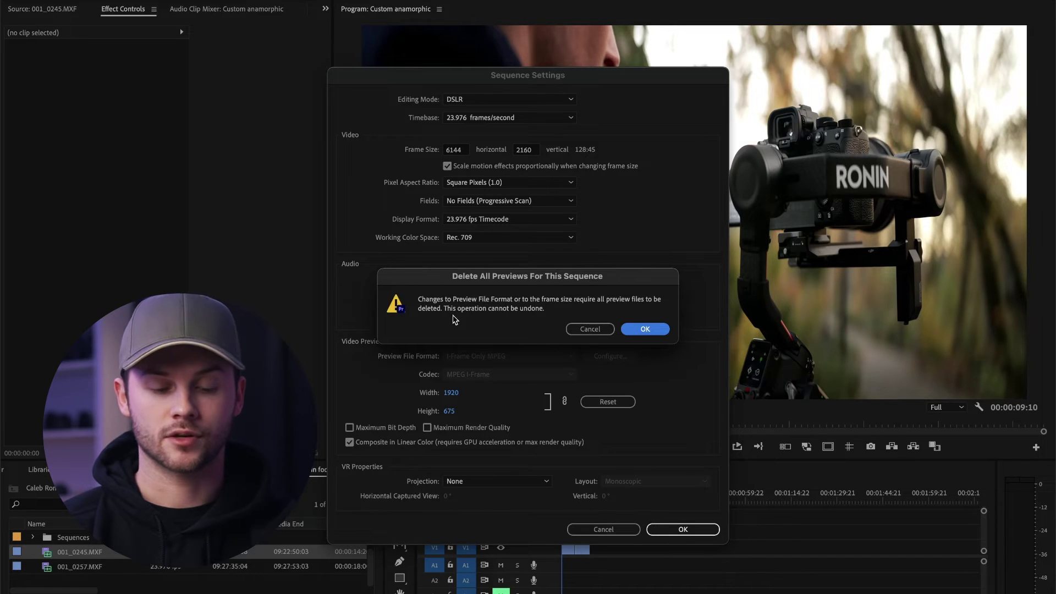
- Accept the preview warning, set the clip's Scale Width to 160, and play from the start
{"action": "left_click", "coordinate": [646, 333]}
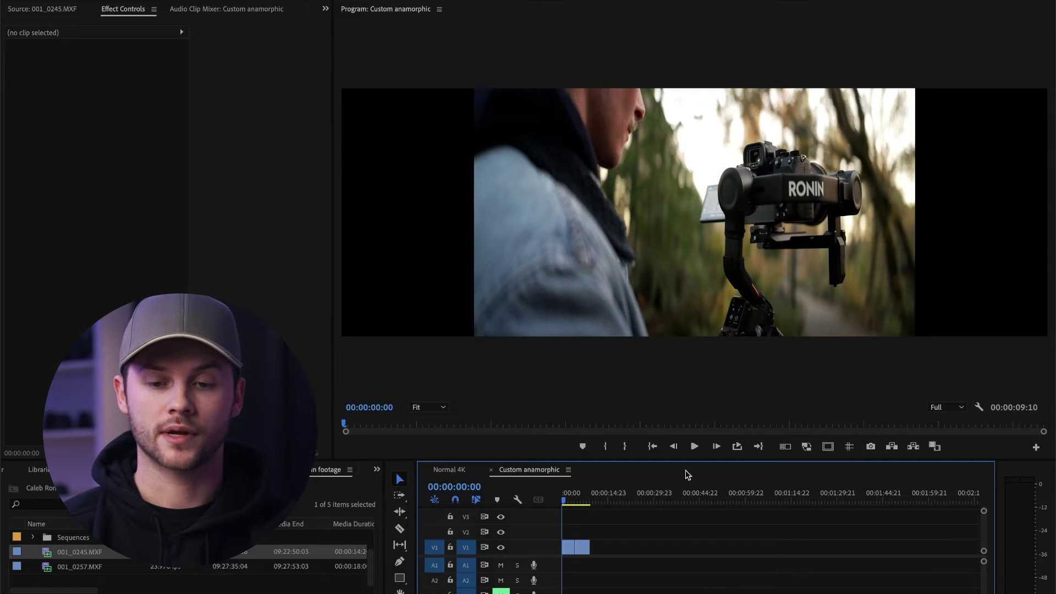
{"action": "mouse_move", "coordinate": [570, 494]}
{"action": "left_mouse_down"}
{"action": "mouse_move", "coordinate": [580, 494]}
{"action": "mouse_move", "coordinate": [566, 498]}
{"action": "left_mouse_up"}
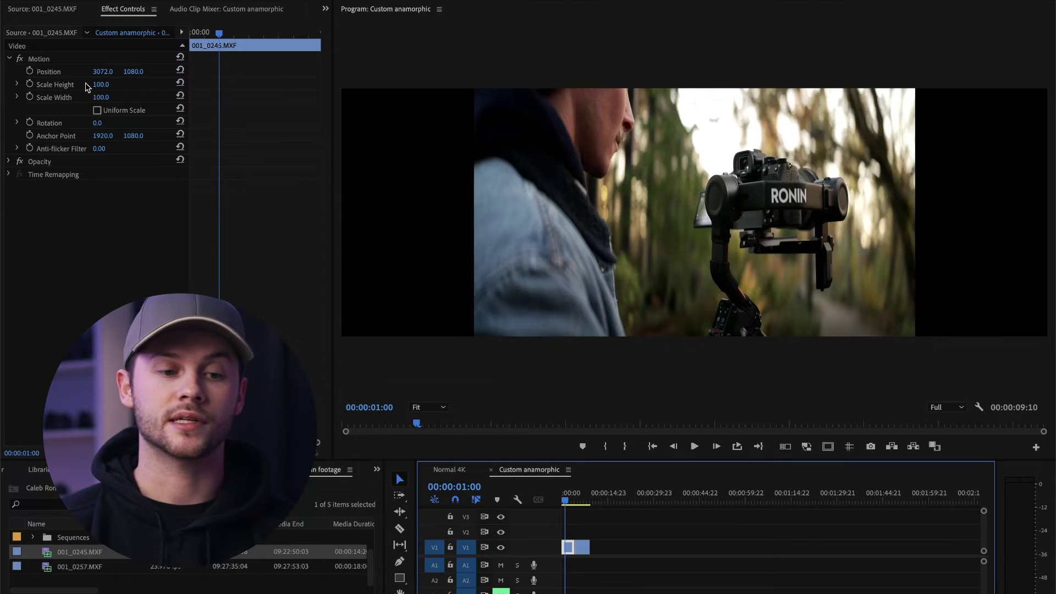
{"action": "left_click", "coordinate": [103, 98]}
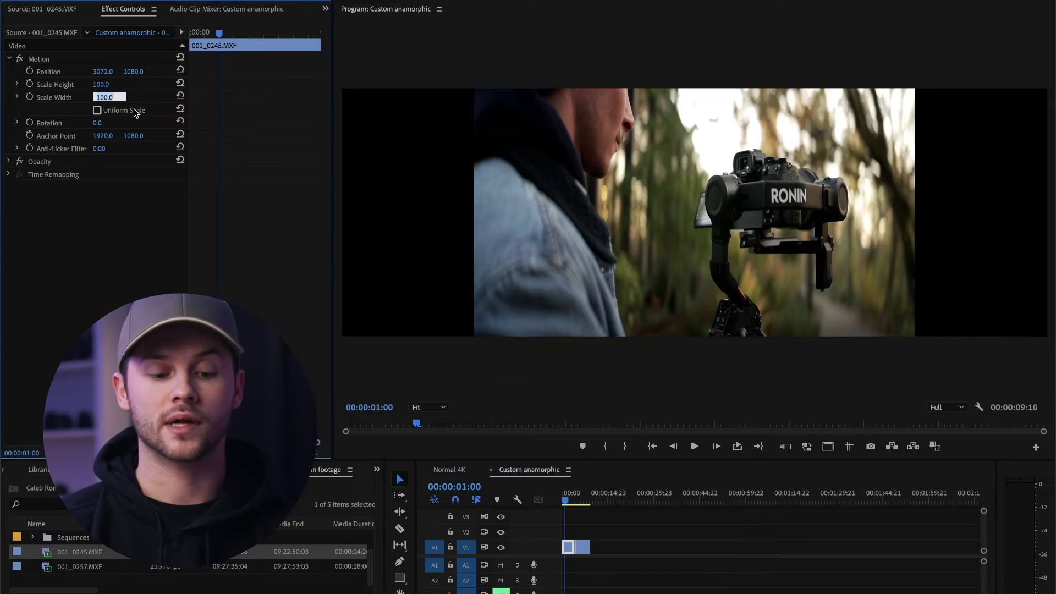
{"action": "type", "text": "160"}
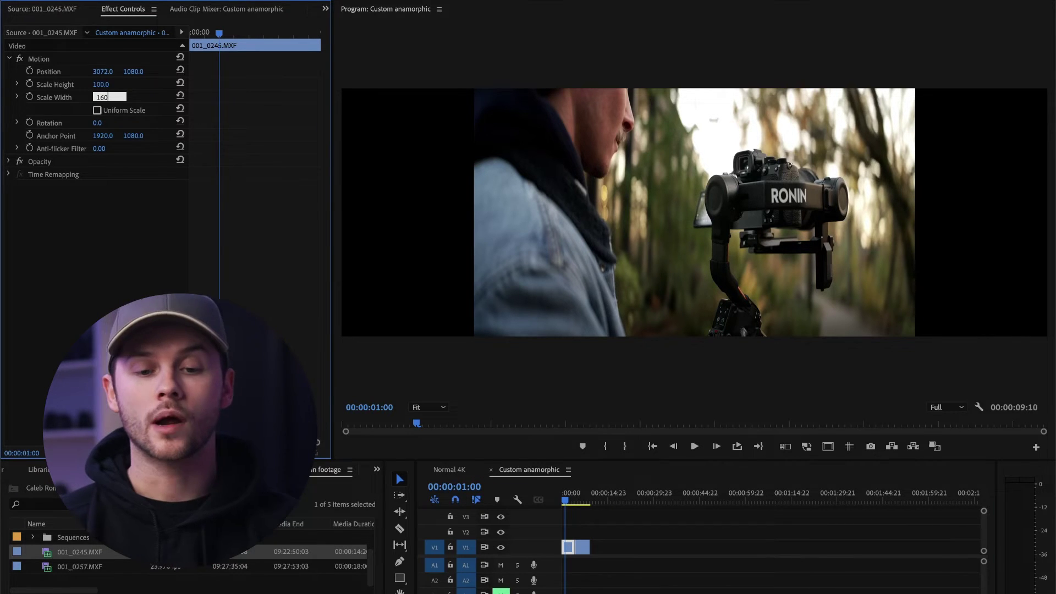
{"action": "key", "text": "Return"}
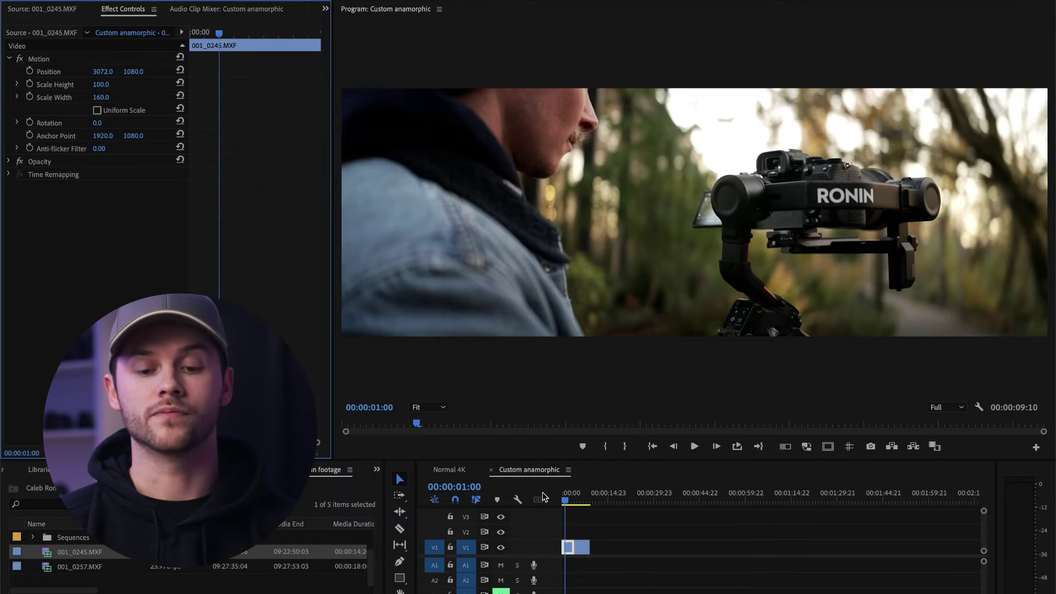
{"action": "left_click_drag", "start_coordinate": [572, 503], "coordinate": [562, 498]}
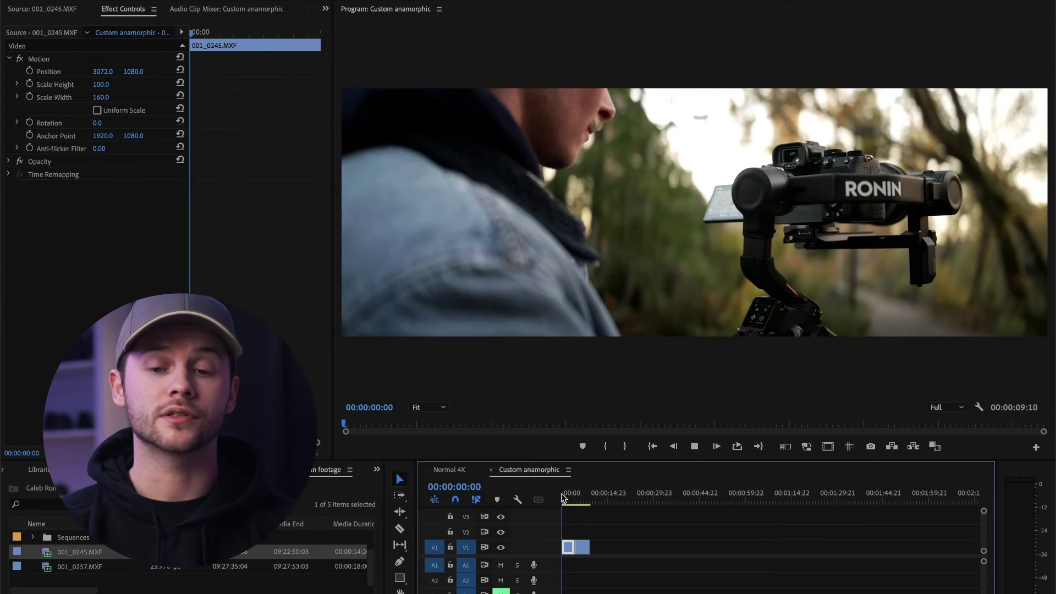
{"action": "key", "text": "space"}
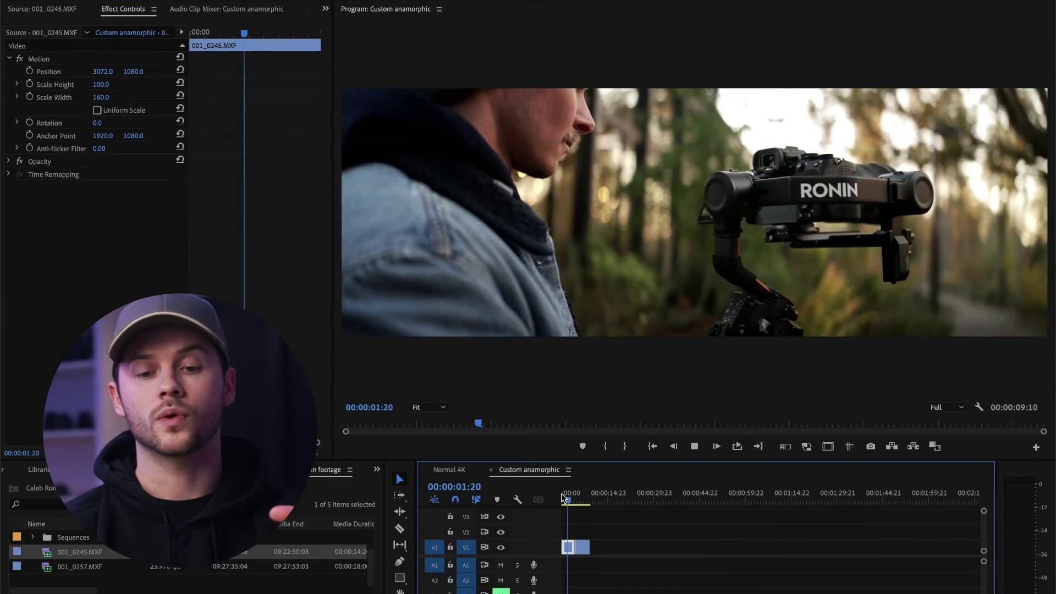
- View a frame in the Normal 4K sequence, then return to Custom anamorphic
{"action": "left_click", "coordinate": [461, 471]}
{"action": "left_click_drag", "start_coordinate": [707, 501], "coordinate": [635, 506]}
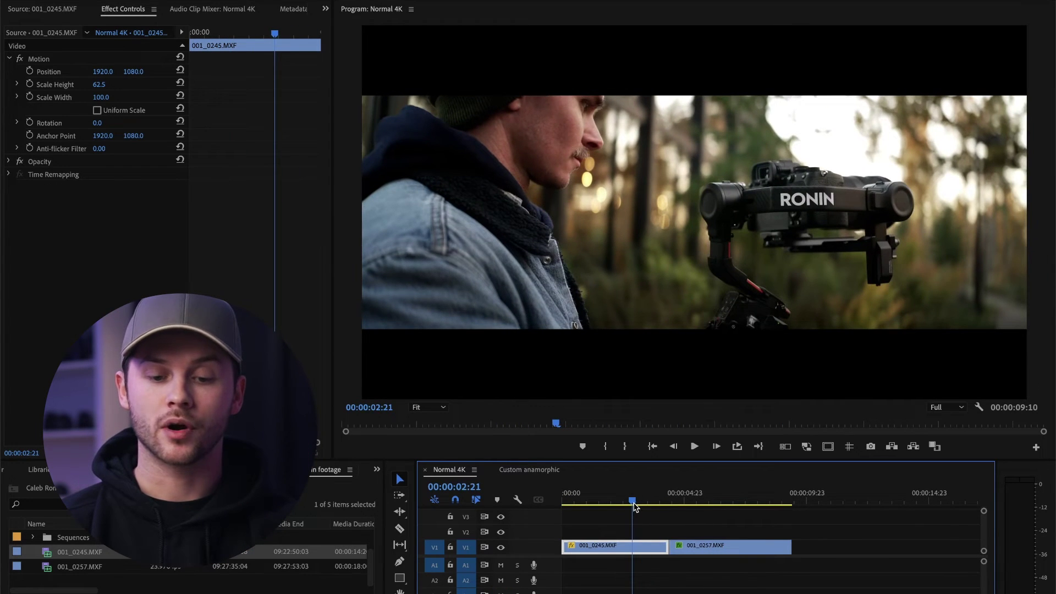
{"action": "left_click", "coordinate": [518, 471]}
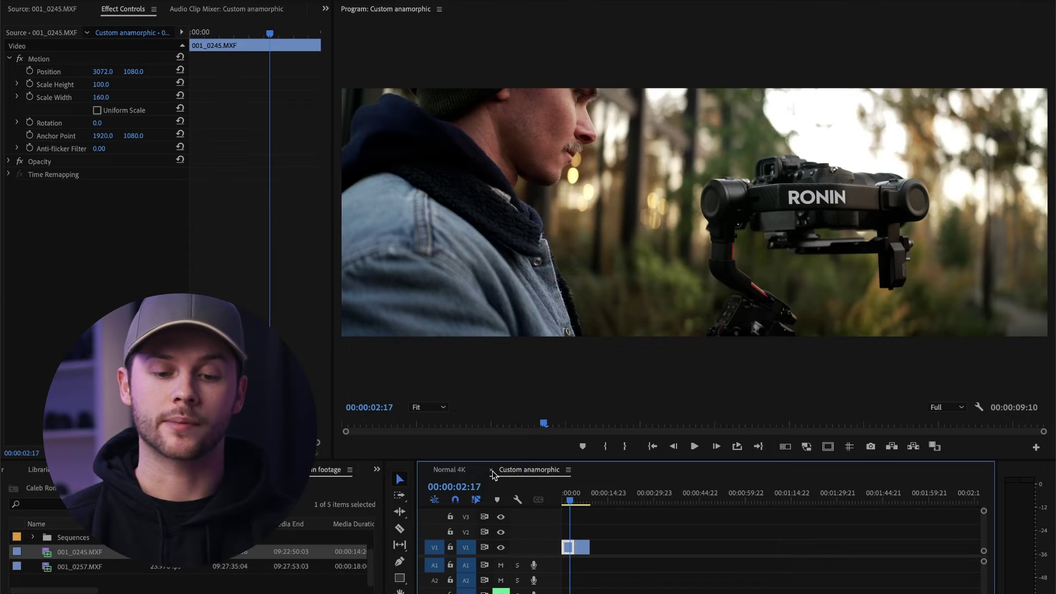
- Clear Calculator and enter 160 ÷ 100
{"action": "mouse_move", "coordinate": [797, 589]}
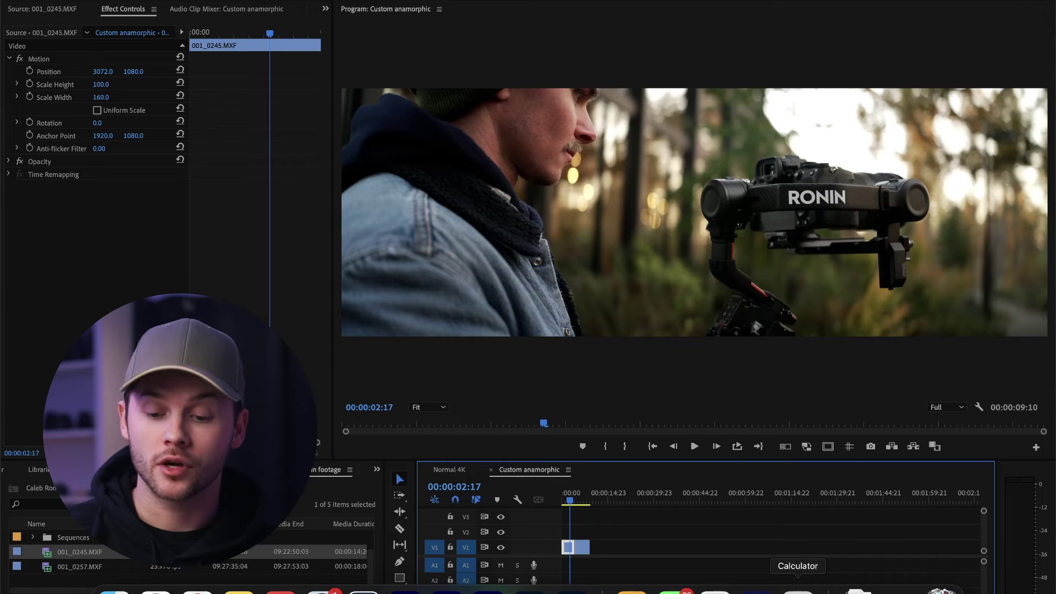
{"action": "left_click", "coordinate": [797, 589]}
{"action": "left_click", "coordinate": [185, 291]}
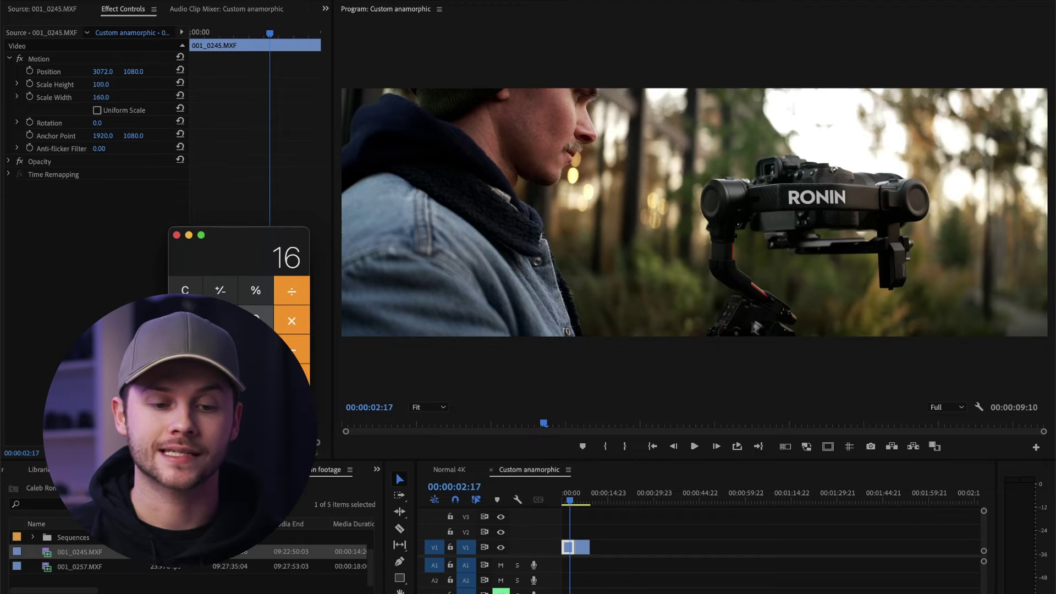
{"action": "left_click", "coordinate": [297, 296]}
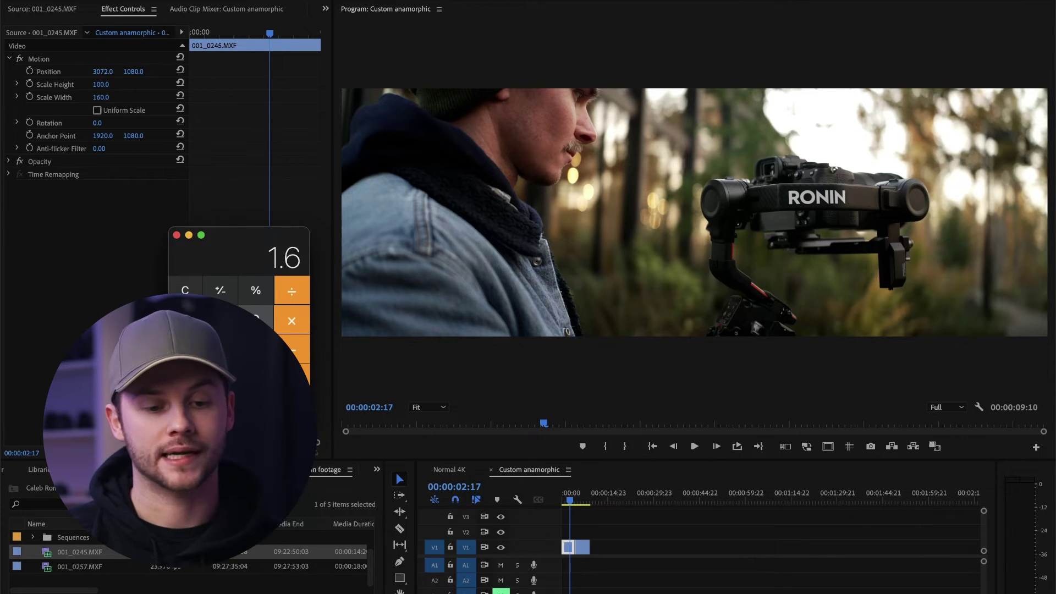
{"action": "type", "text": "/100"}
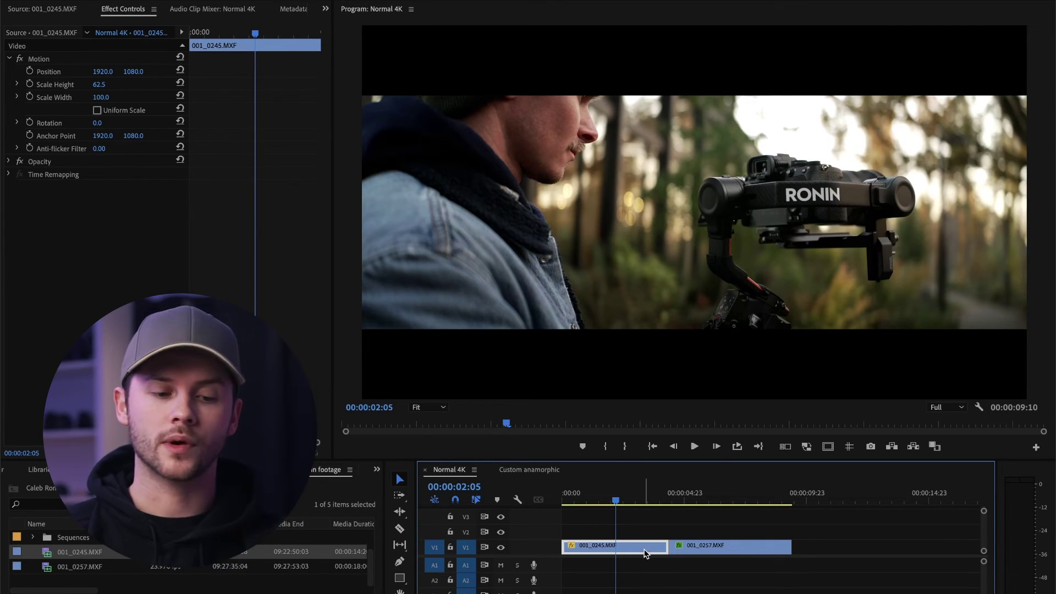
- Search the Effects panel for 'transform' and apply the Transform effect to clip 001_0245
{"action": "key", "text": "shift+7"}
{"action": "left_click", "coordinate": [67, 487]}
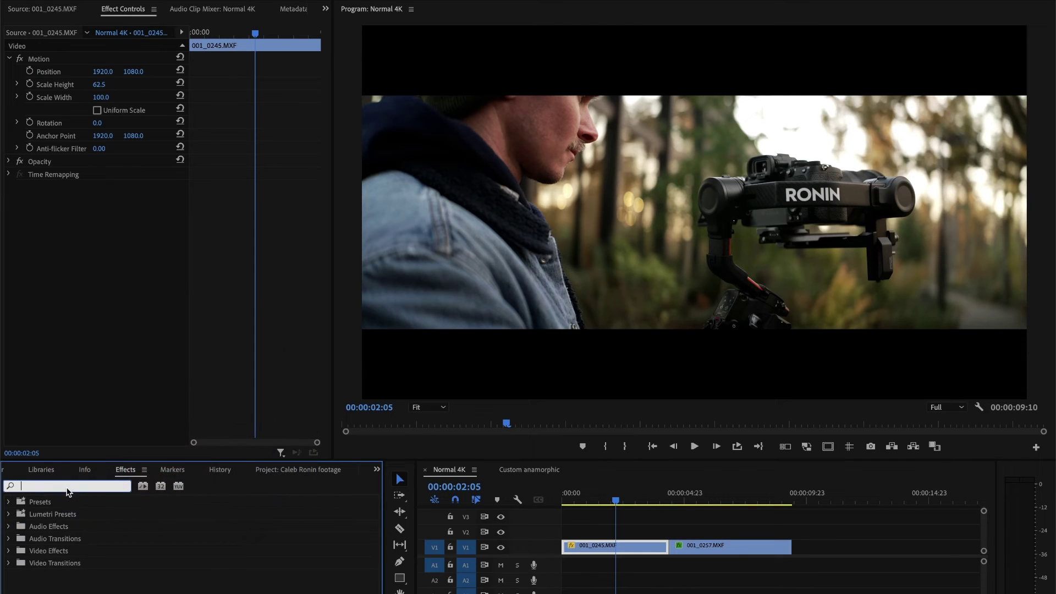
{"action": "type", "text": "transform"}
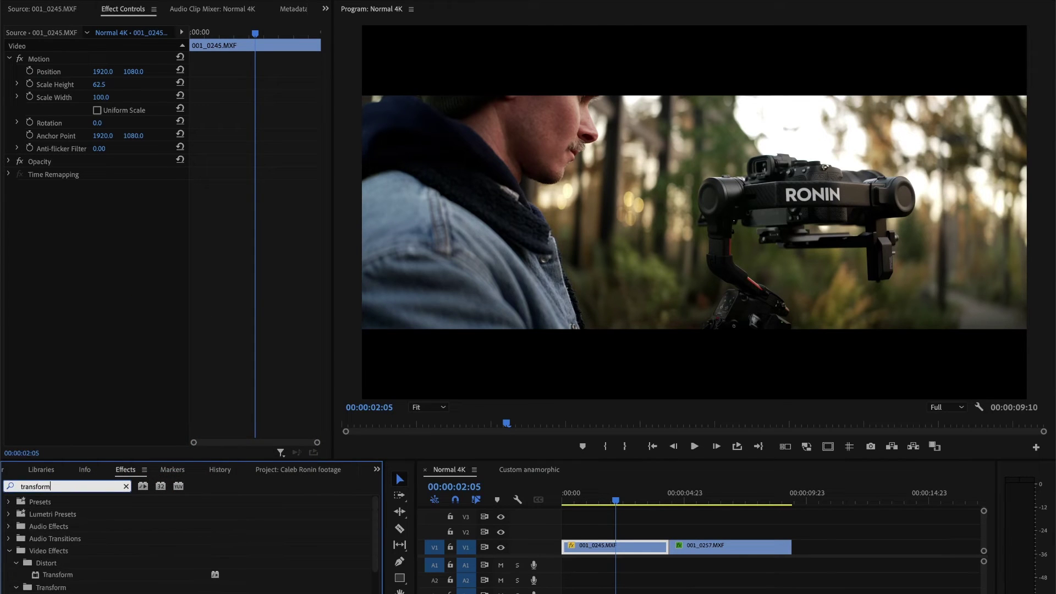
{"action": "scroll", "coordinate": [101, 558], "scroll_direction": "down", "scroll_amount": 3}
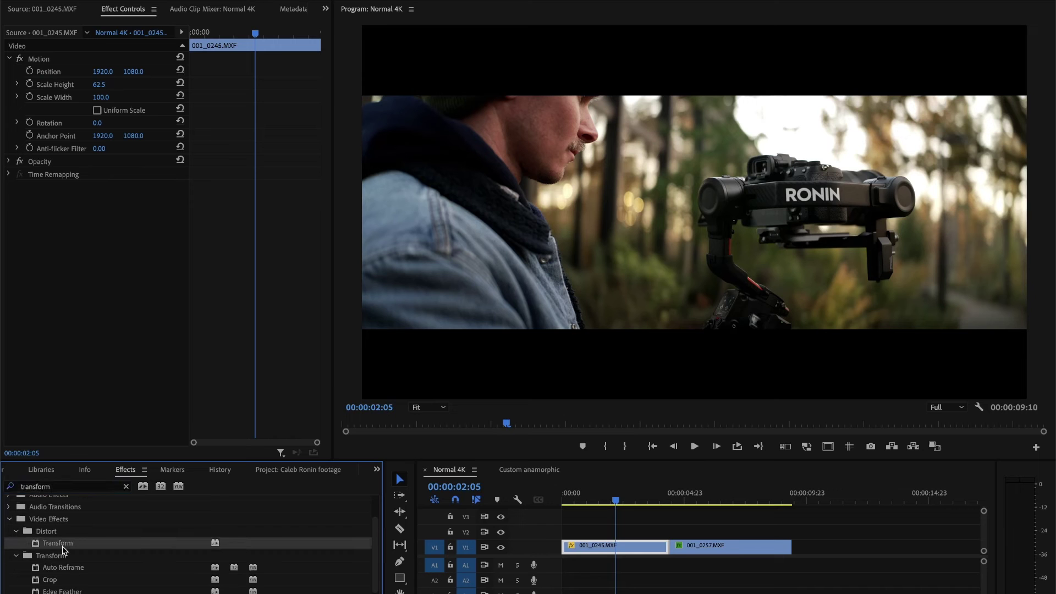
{"action": "left_click_drag", "start_coordinate": [80, 315], "coordinate": [81, 315]}
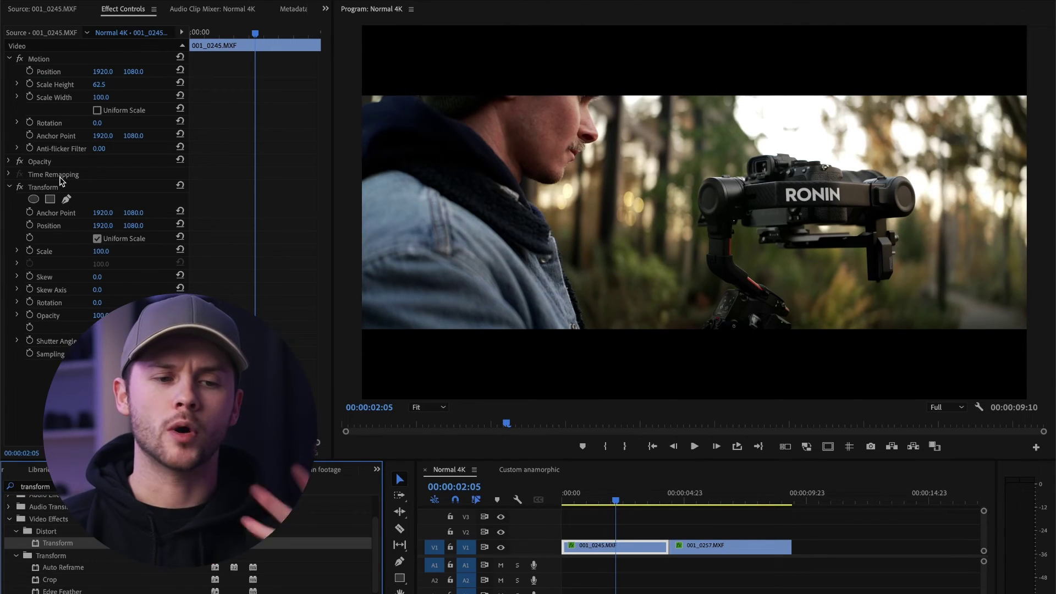
- Toggle the Motion effect off and on, then drag the Transform scale to enlarge the picture
{"action": "left_click", "coordinate": [40, 60]}
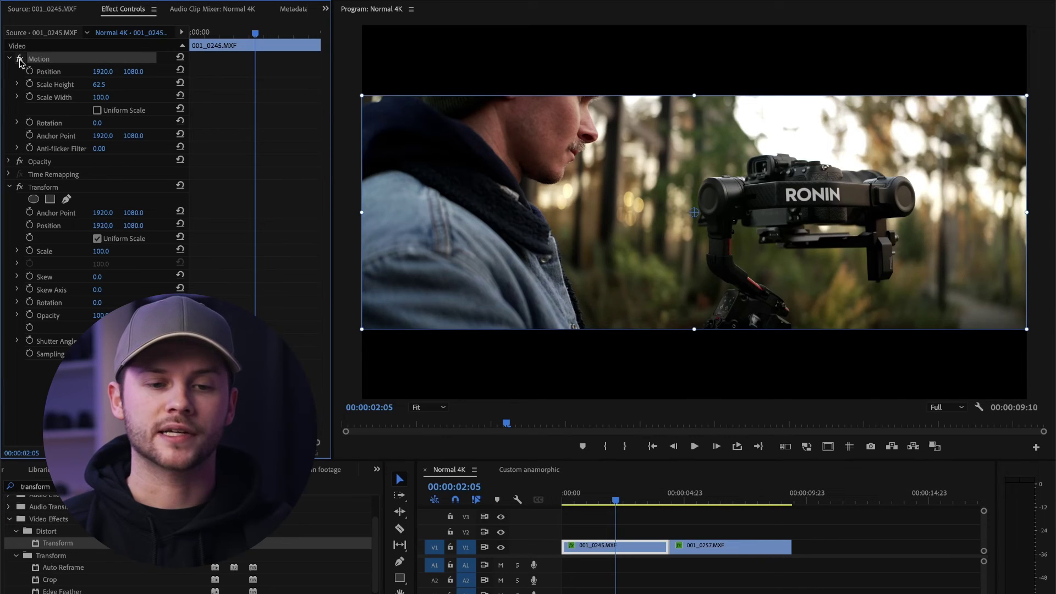
{"action": "left_click", "coordinate": [19, 58]}
{"action": "left_click", "coordinate": [19, 58]}
{"action": "left_click", "coordinate": [19, 58]}
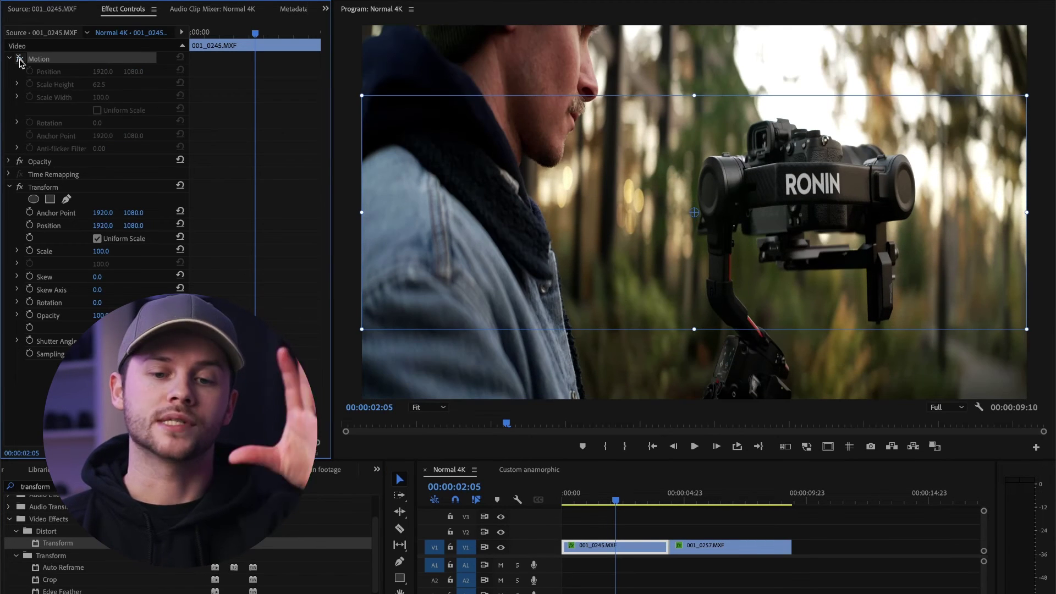
{"action": "left_click", "coordinate": [19, 58]}
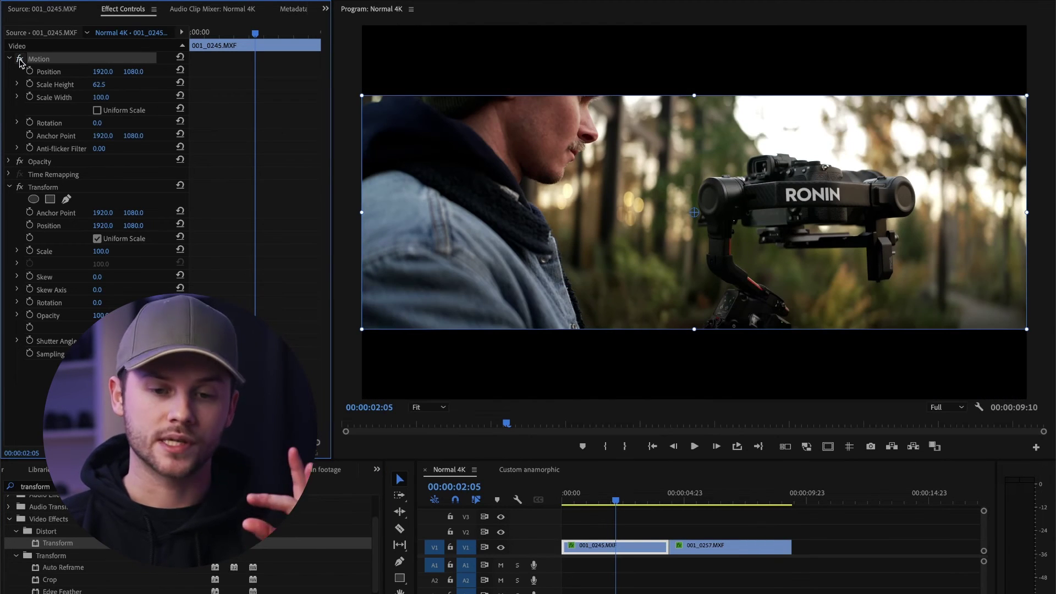
{"action": "left_click", "coordinate": [43, 187]}
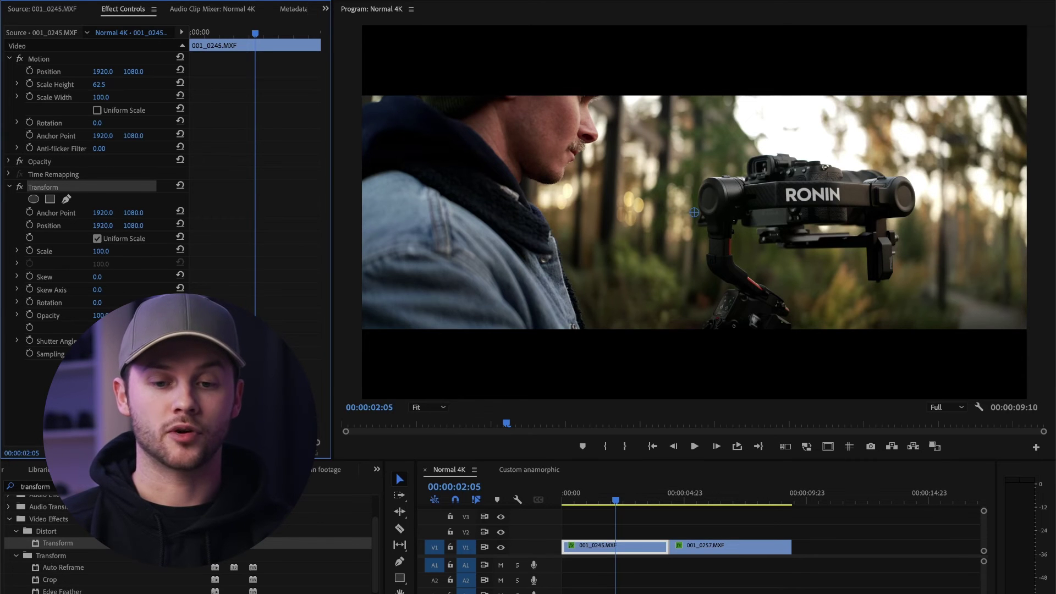
{"action": "mouse_move", "coordinate": [100, 251]}
{"action": "left_mouse_down"}
{"action": "mouse_move", "coordinate": [123, 251]}
{"action": "mouse_move", "coordinate": [107, 252]}
{"action": "left_mouse_up"}
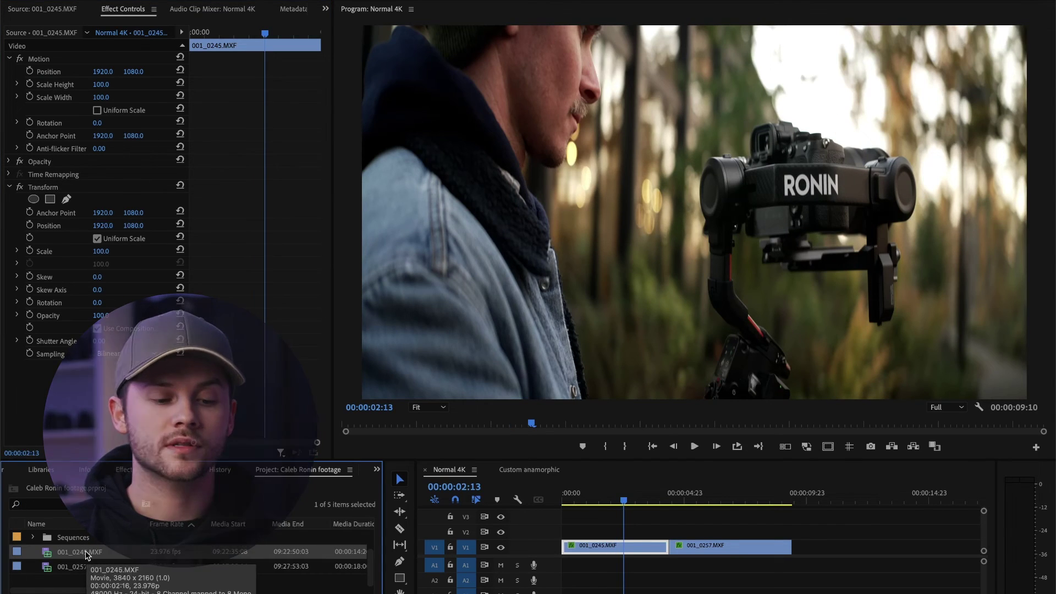
- Interpret 001_0245.MXF to conform to the HD Anamorphic 1080 (1.333) pixel aspect ratio
{"action": "right_click", "coordinate": [86, 555]}
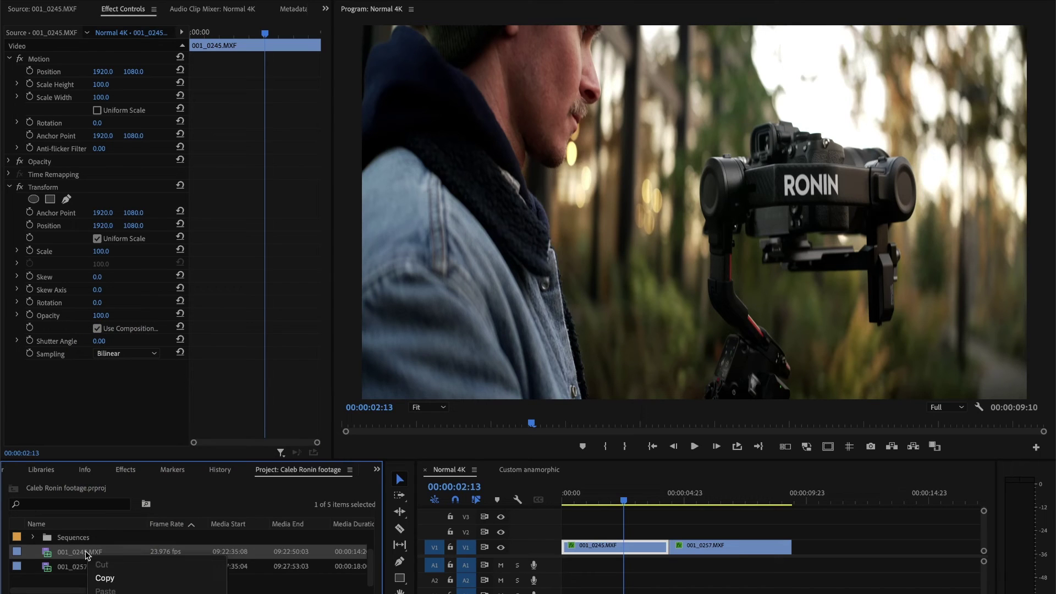
{"action": "mouse_move", "coordinate": [174, 484]}
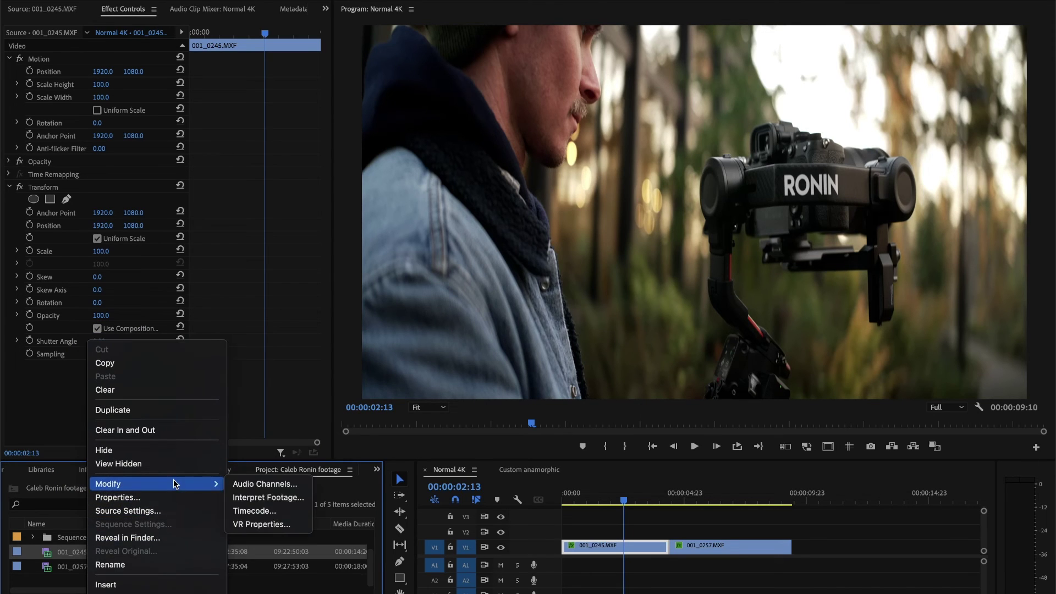
{"action": "left_click", "coordinate": [281, 498]}
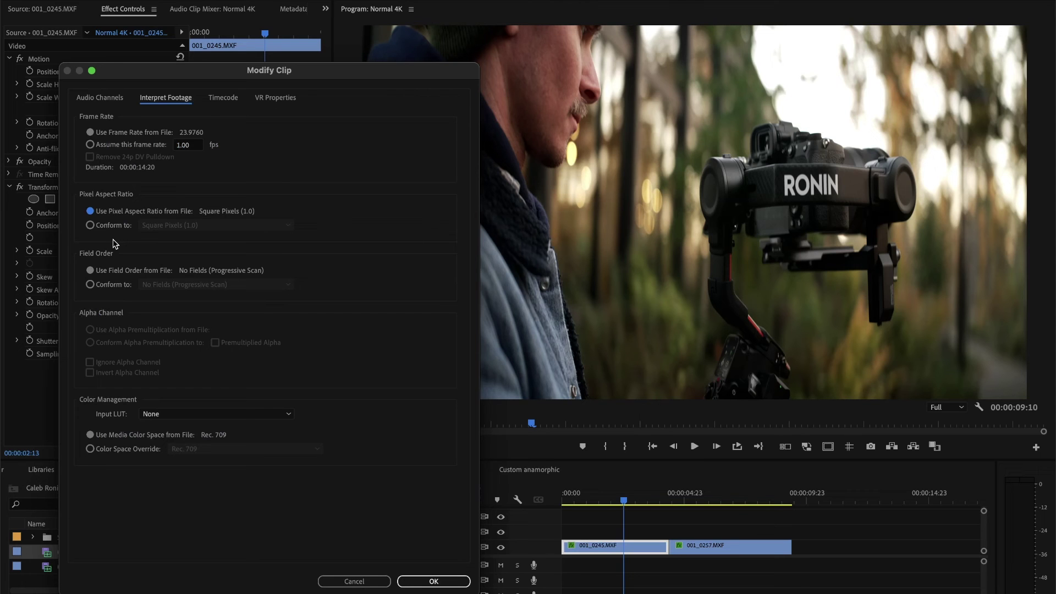
{"action": "left_click", "coordinate": [91, 225]}
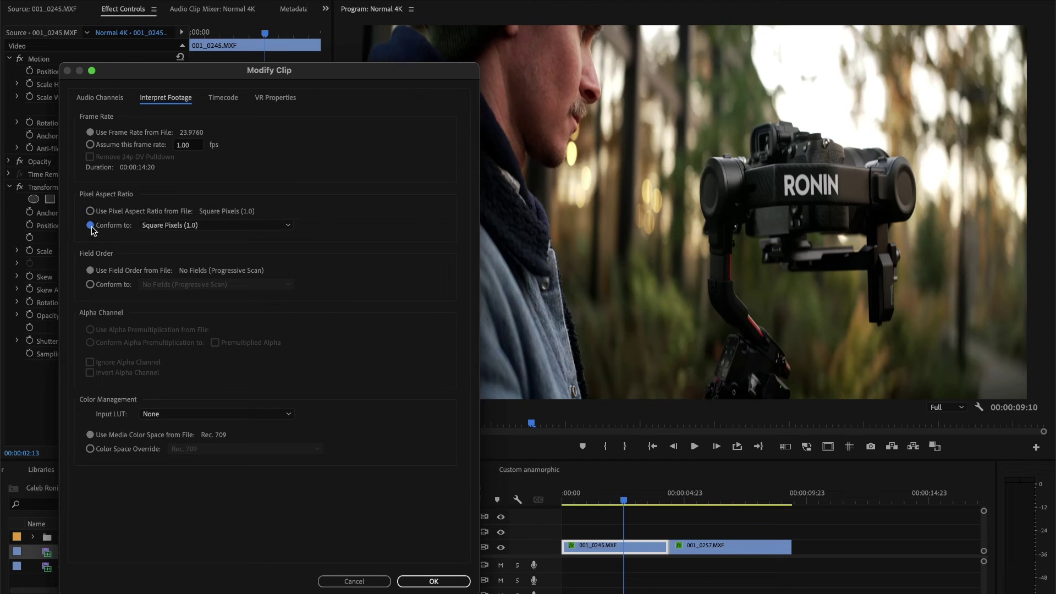
{"action": "left_click", "coordinate": [175, 226]}
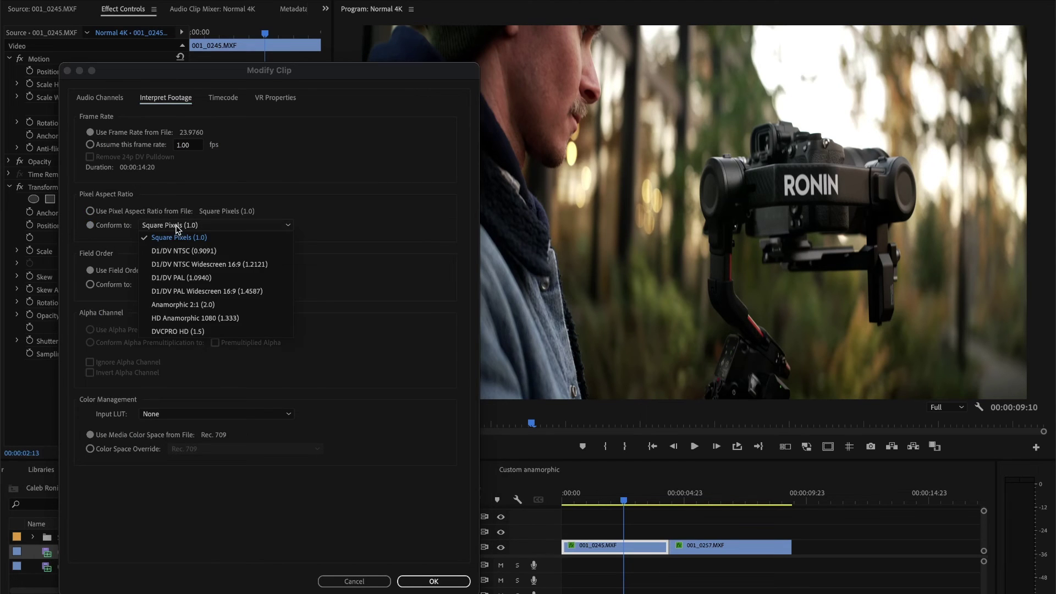
{"action": "left_click", "coordinate": [253, 319]}
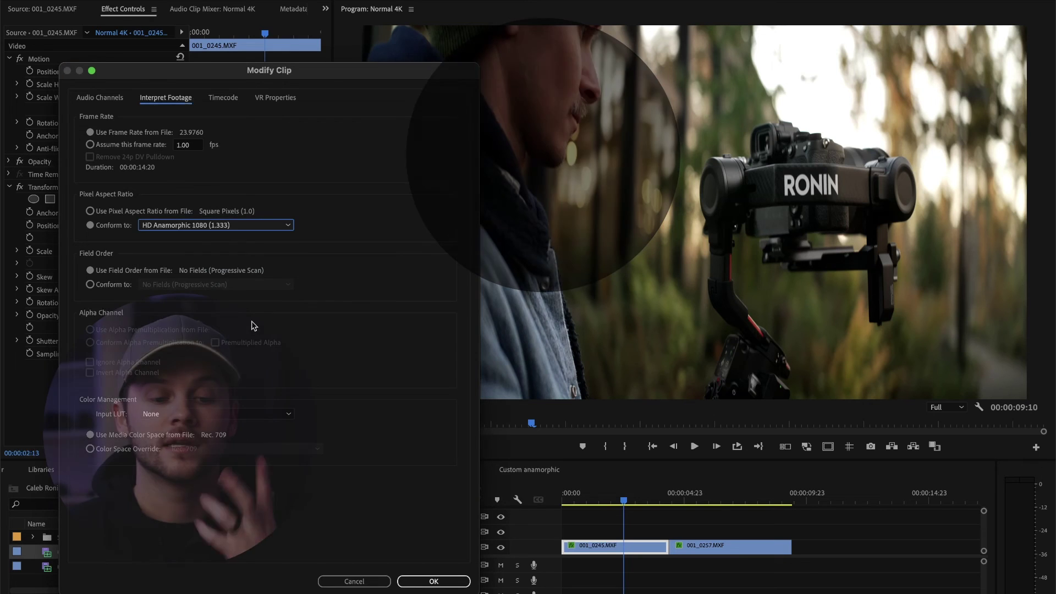
{"action": "left_click", "coordinate": [450, 581]}
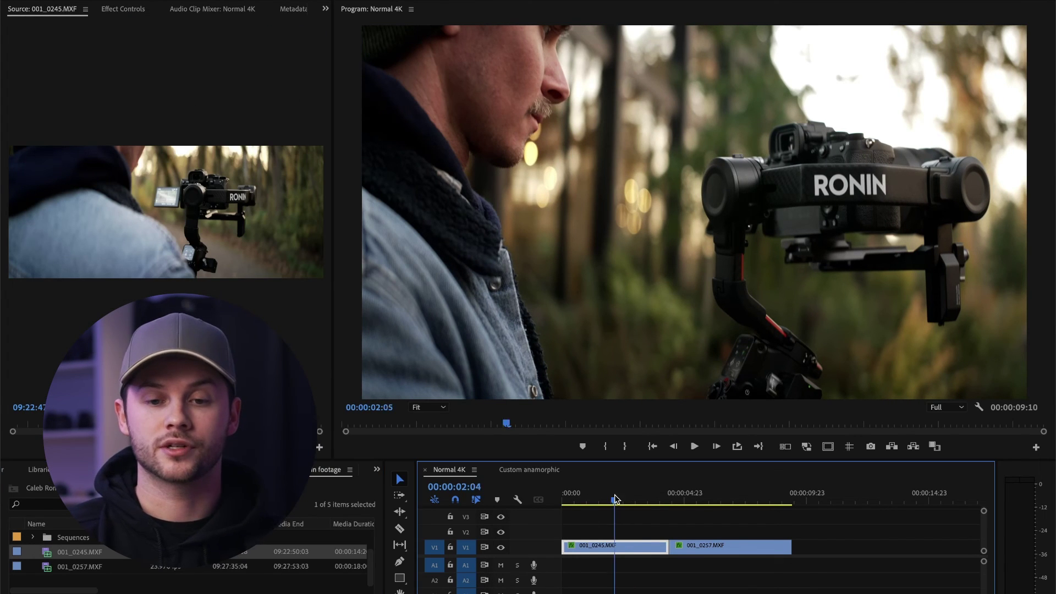
- Enable Uniform Scale on clip 001_0245 and scrub its Motion Scale down to 78
{"action": "left_click_drag", "start_coordinate": [618, 502], "coordinate": [627, 502]}
{"action": "left_click", "coordinate": [122, 10]}
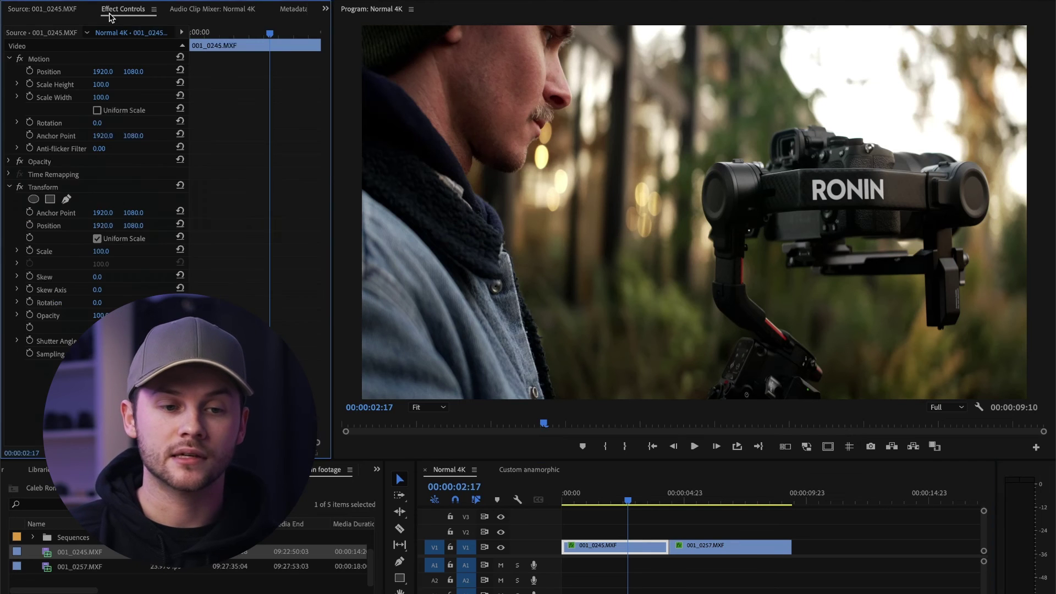
{"action": "left_click", "coordinate": [97, 110]}
{"action": "left_click_drag", "start_coordinate": [101, 85], "coordinate": [88, 84]}
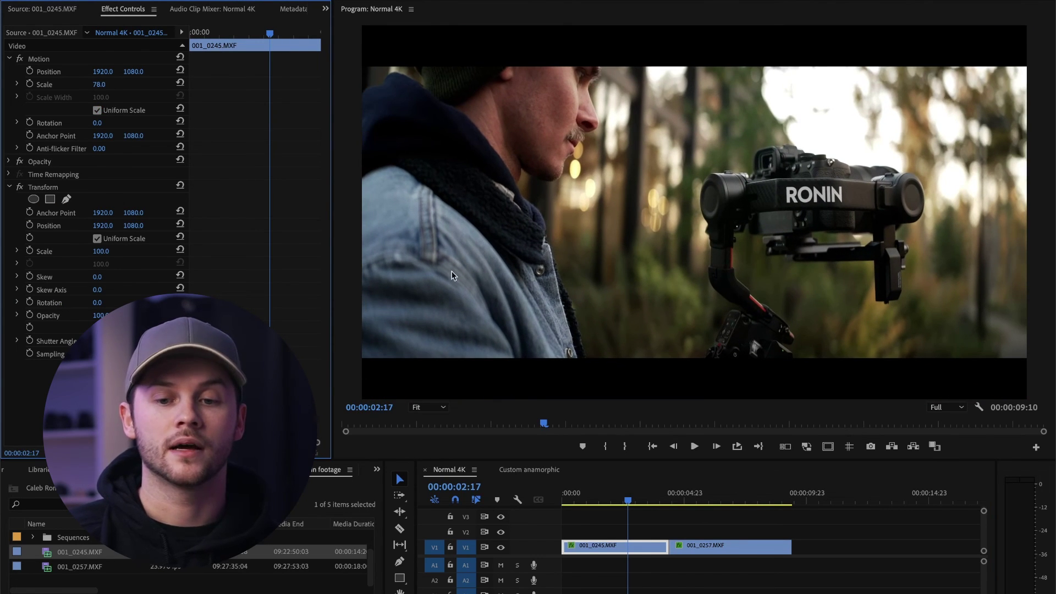